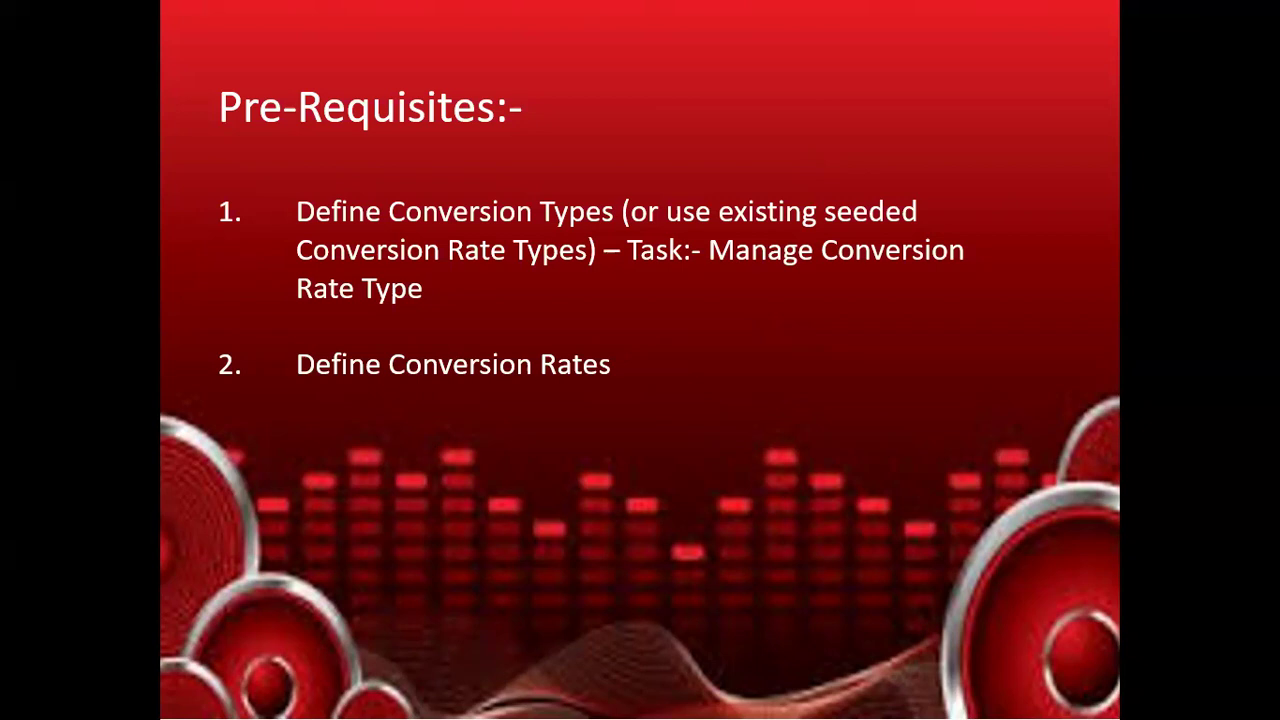
- Switch from the slide show to the Fusion Cloud_Notes workbook in Excel to view the Config Steps sheet
{"action": "key", "text": "super"}
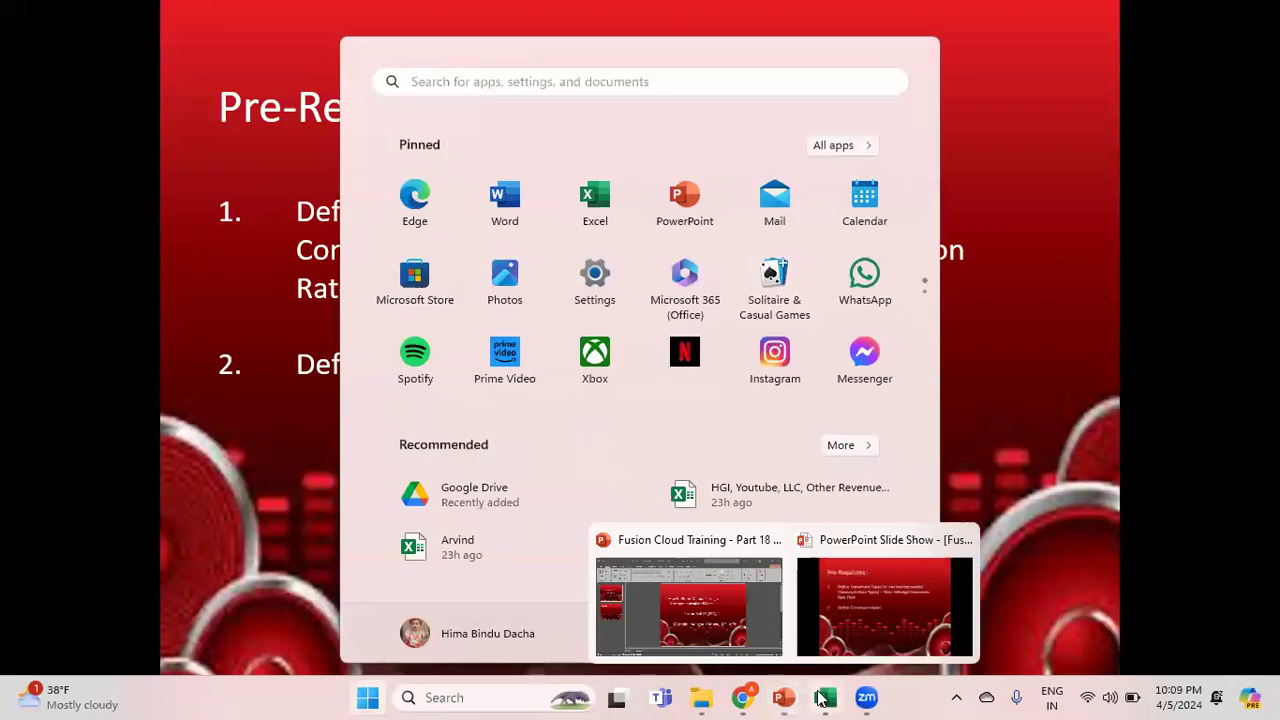
{"action": "left_click", "coordinate": [823, 697]}
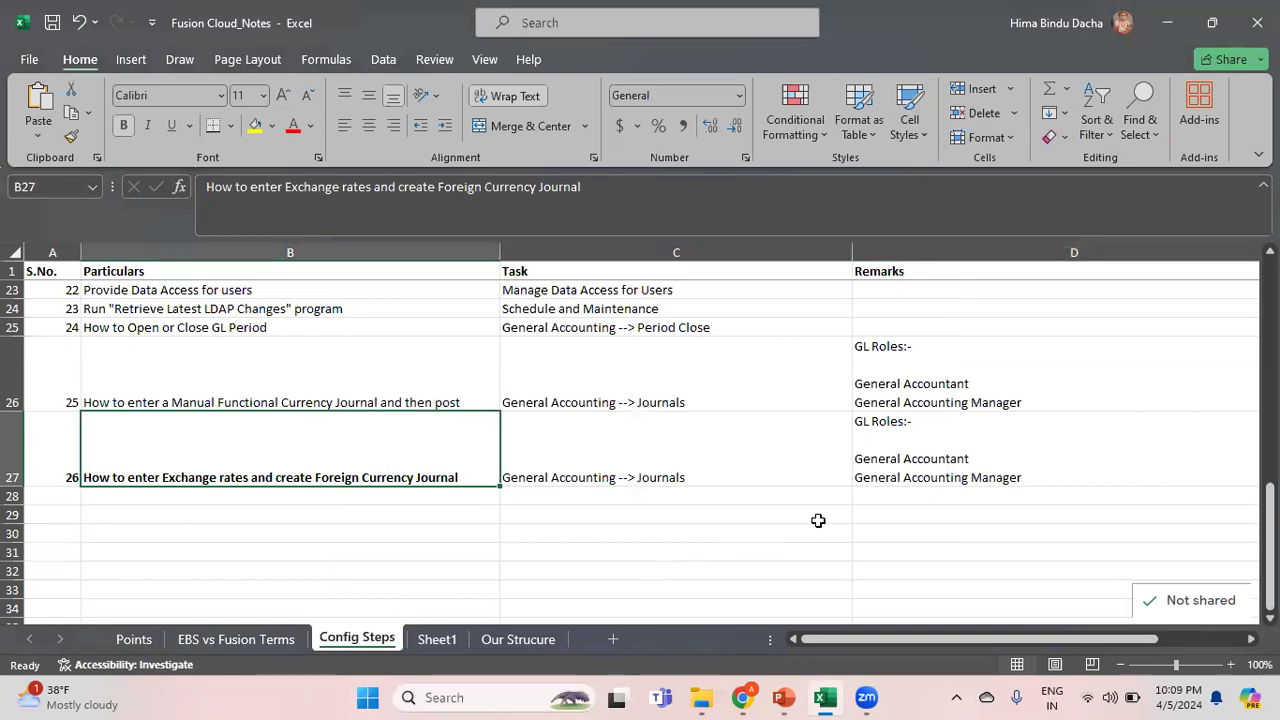
- Switch to Chrome and open the task search page of Setup and Maintenance
{"action": "left_click", "coordinate": [757, 697]}
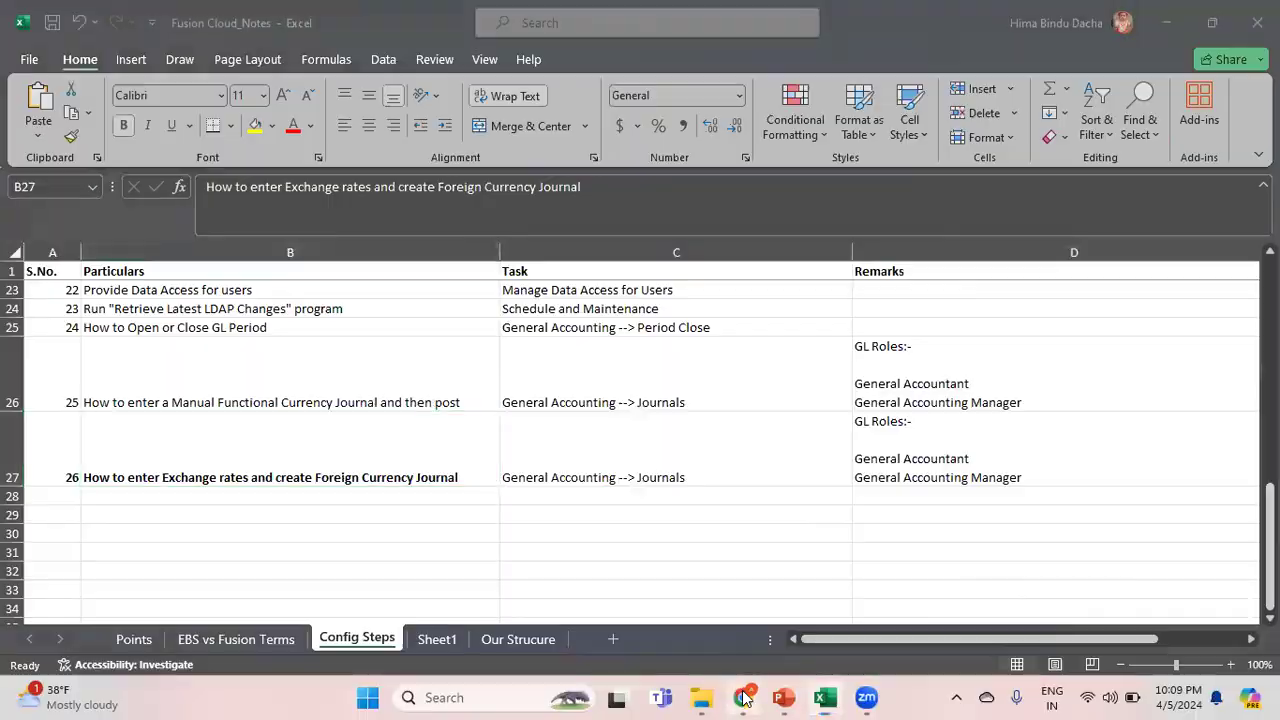
{"action": "left_click", "coordinate": [1231, 136]}
{"action": "left_click", "coordinate": [971, 409]}
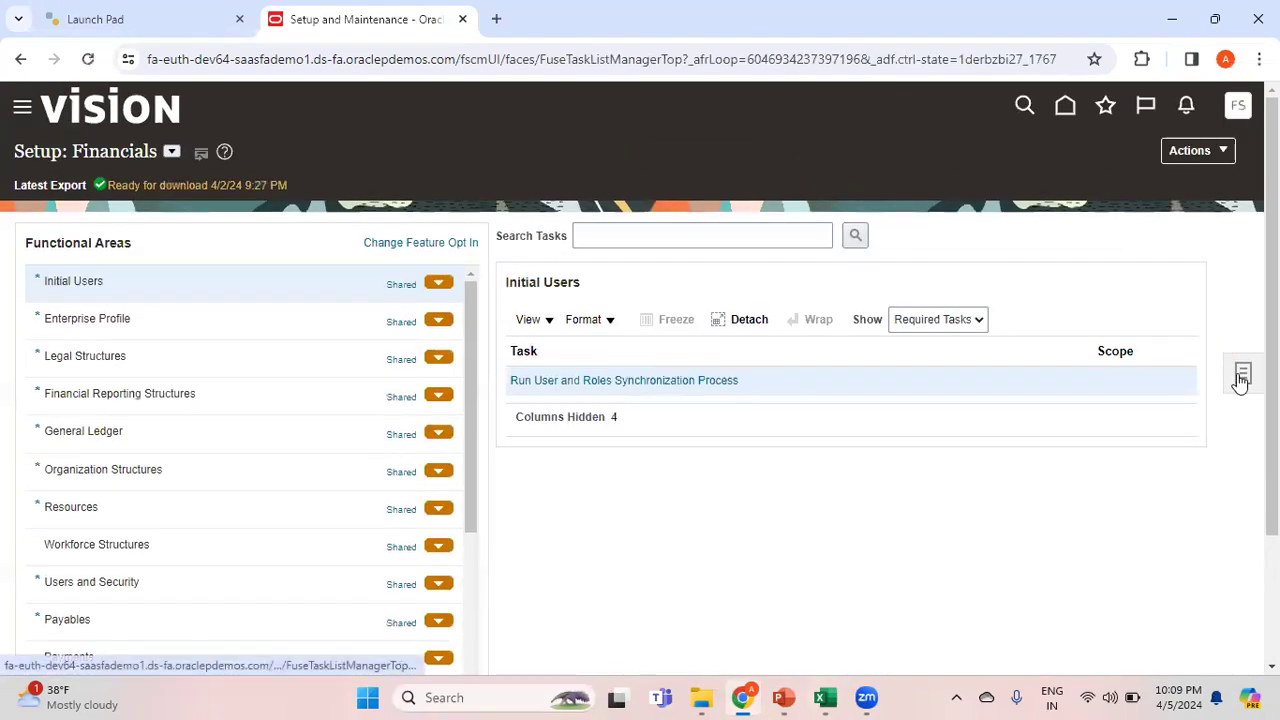
{"action": "left_click", "coordinate": [1241, 376]}
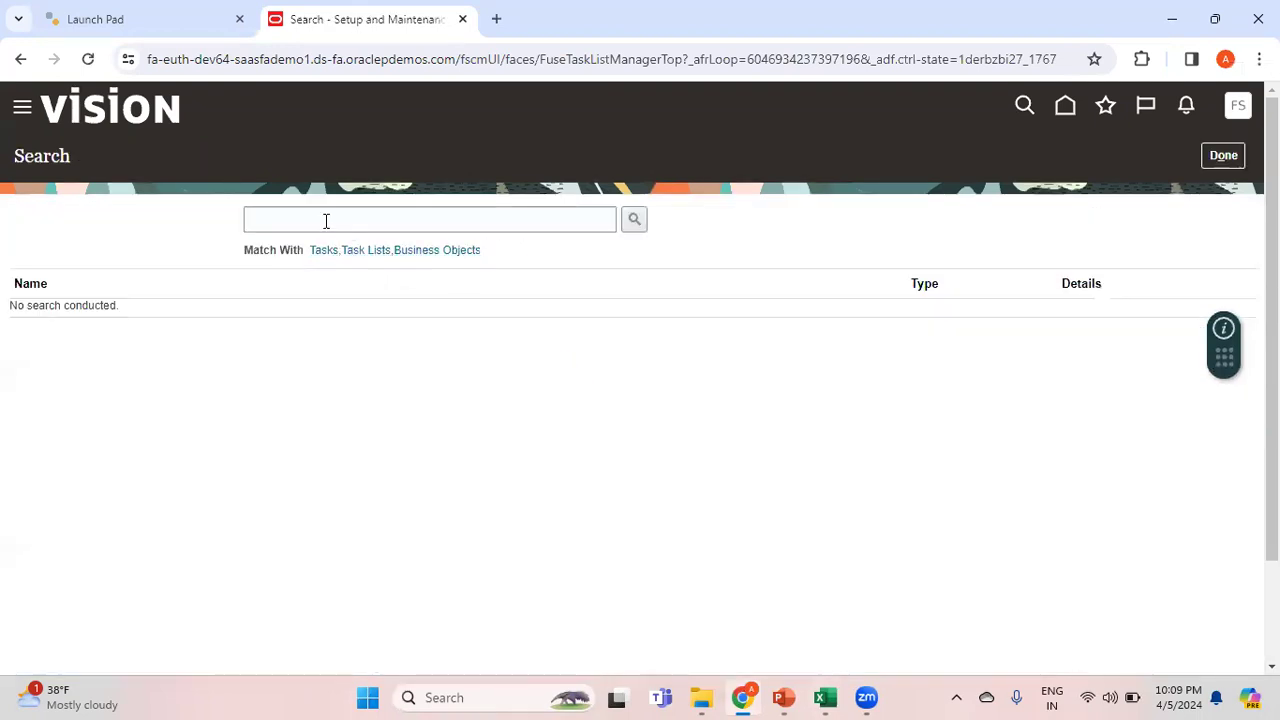
- Search the setup tasks for "Manage conversion", then open Manage Conversion Rate Types and review the rate types listed
{"action": "left_click", "coordinate": [326, 221]}
{"action": "type", "text": "Manage conversion"}
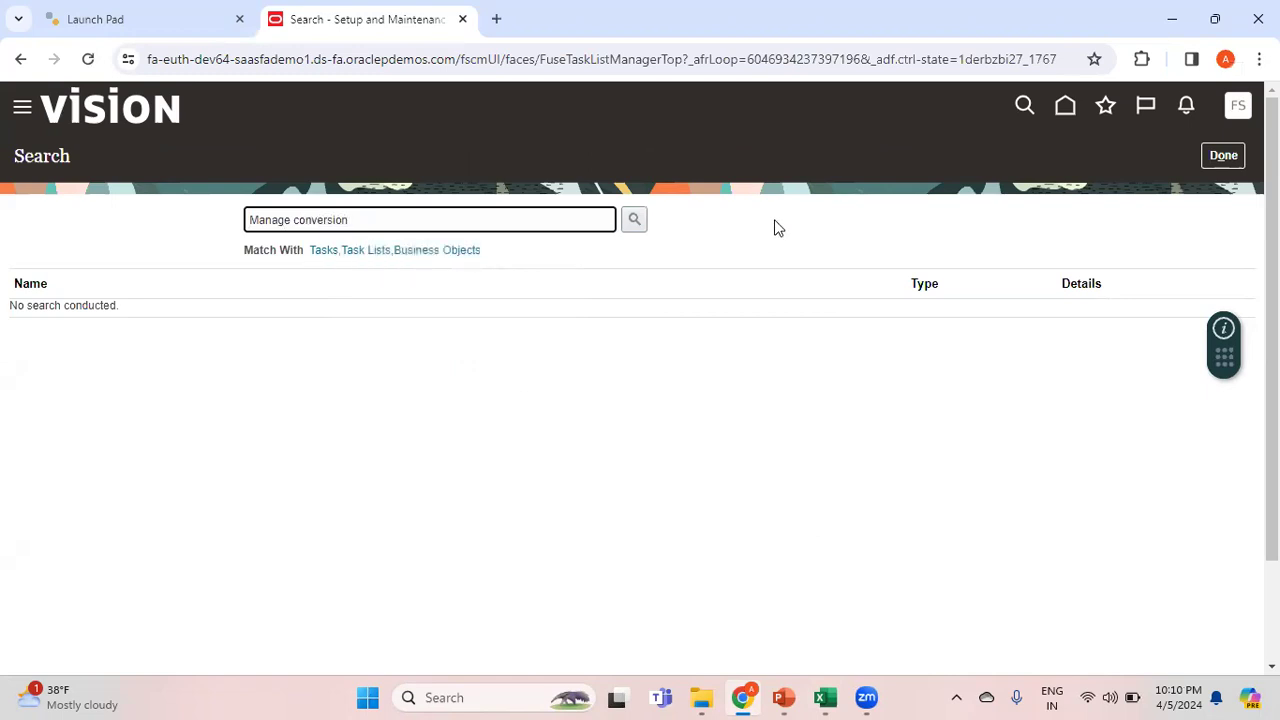
{"action": "left_click", "coordinate": [641, 221]}
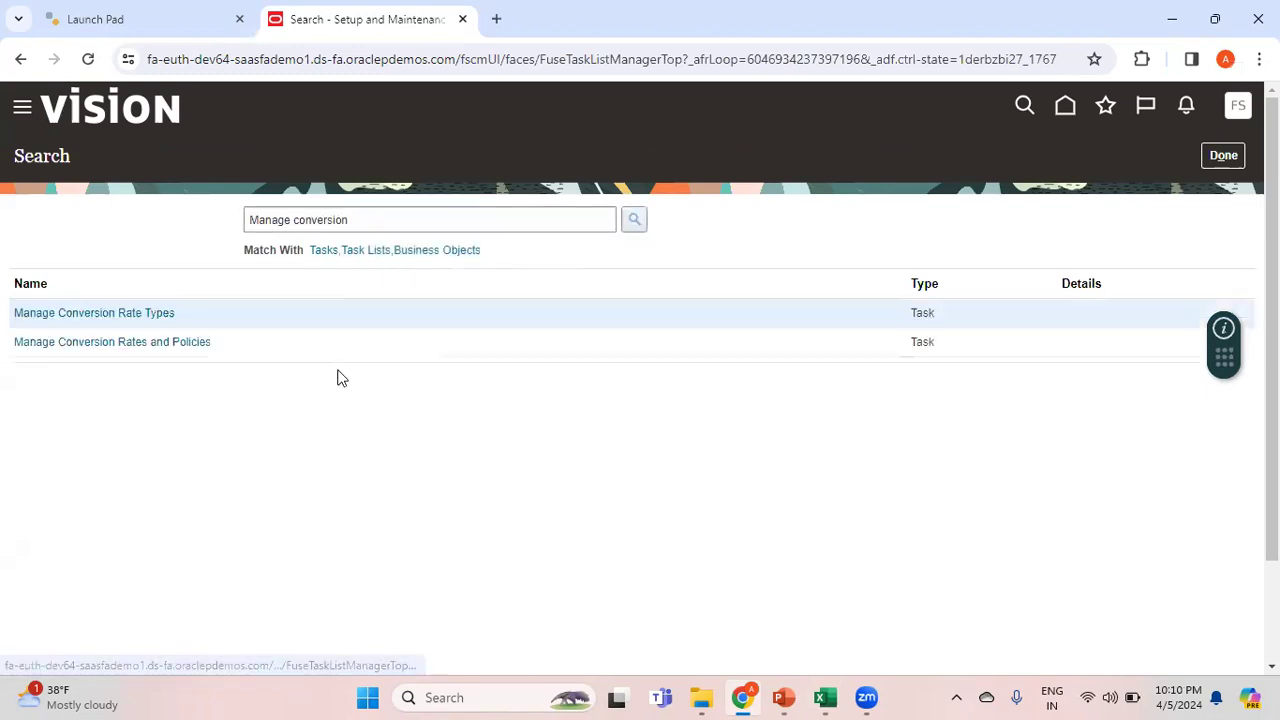
{"action": "left_click", "coordinate": [160, 313]}
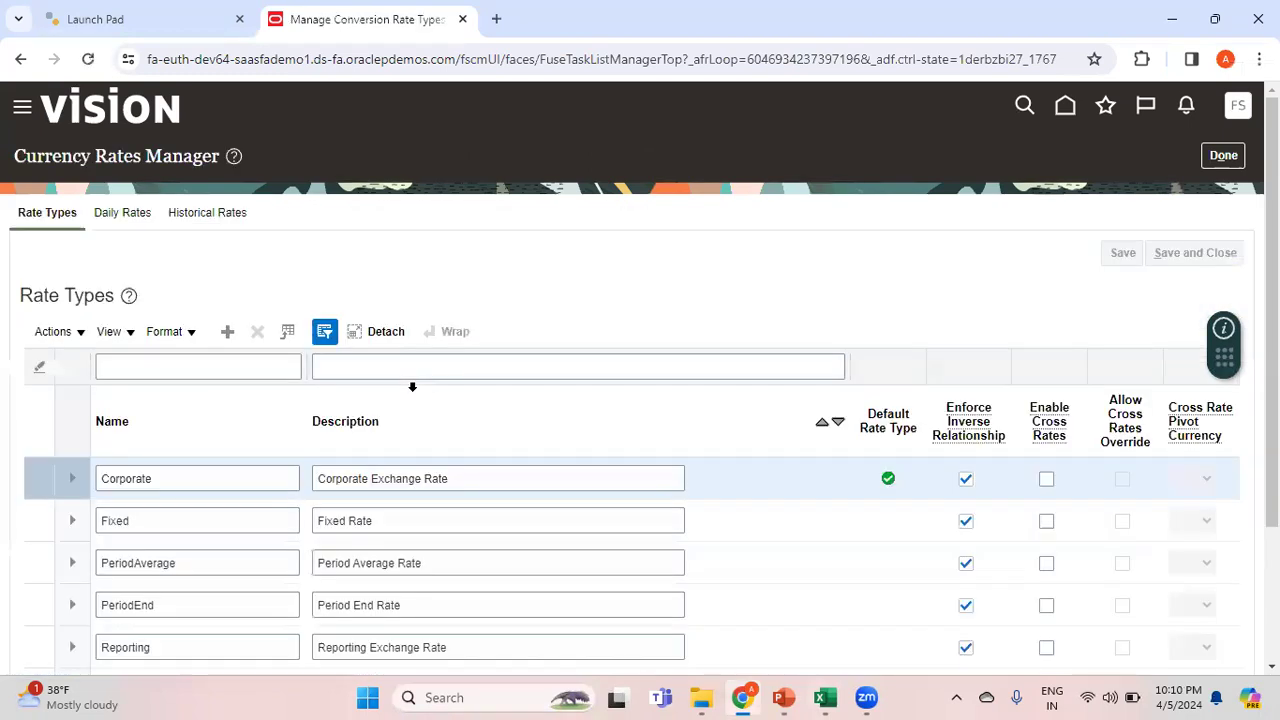
{"action": "scroll", "coordinate": [640, 420], "scroll_direction": "down", "scroll_amount": 2}
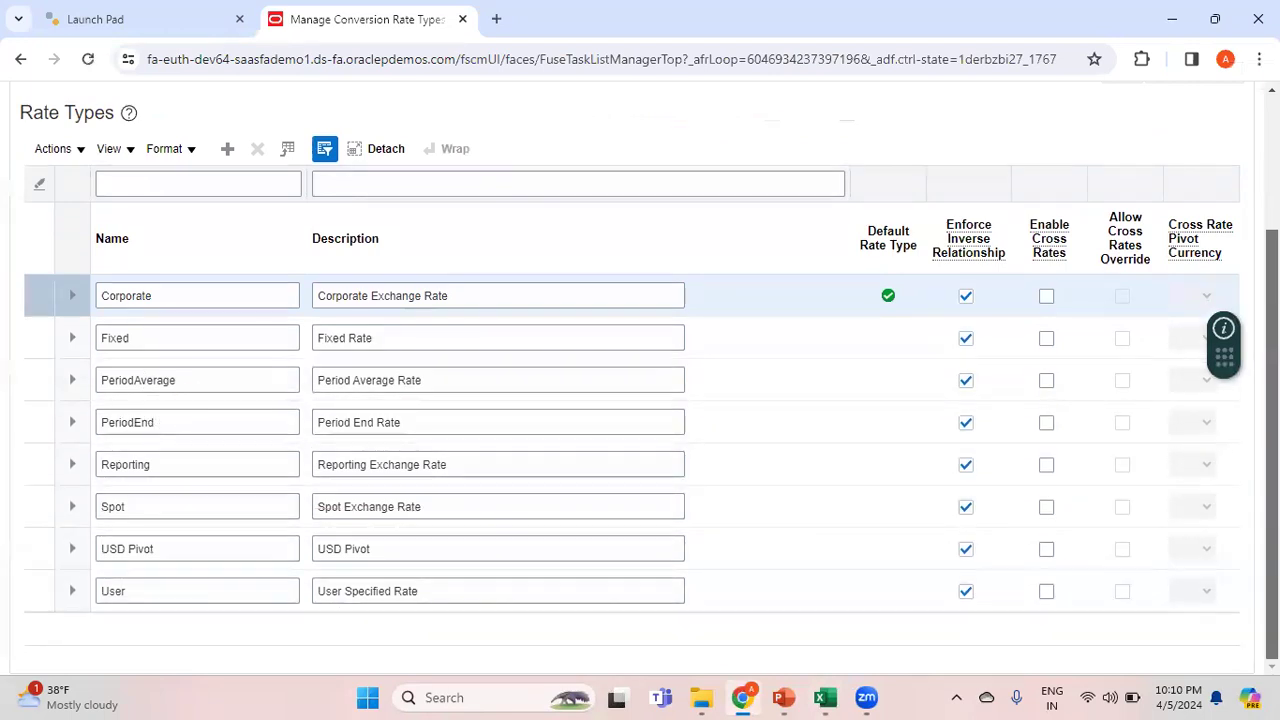
{"action": "scroll", "coordinate": [640, 380], "scroll_direction": "up", "scroll_amount": 2}
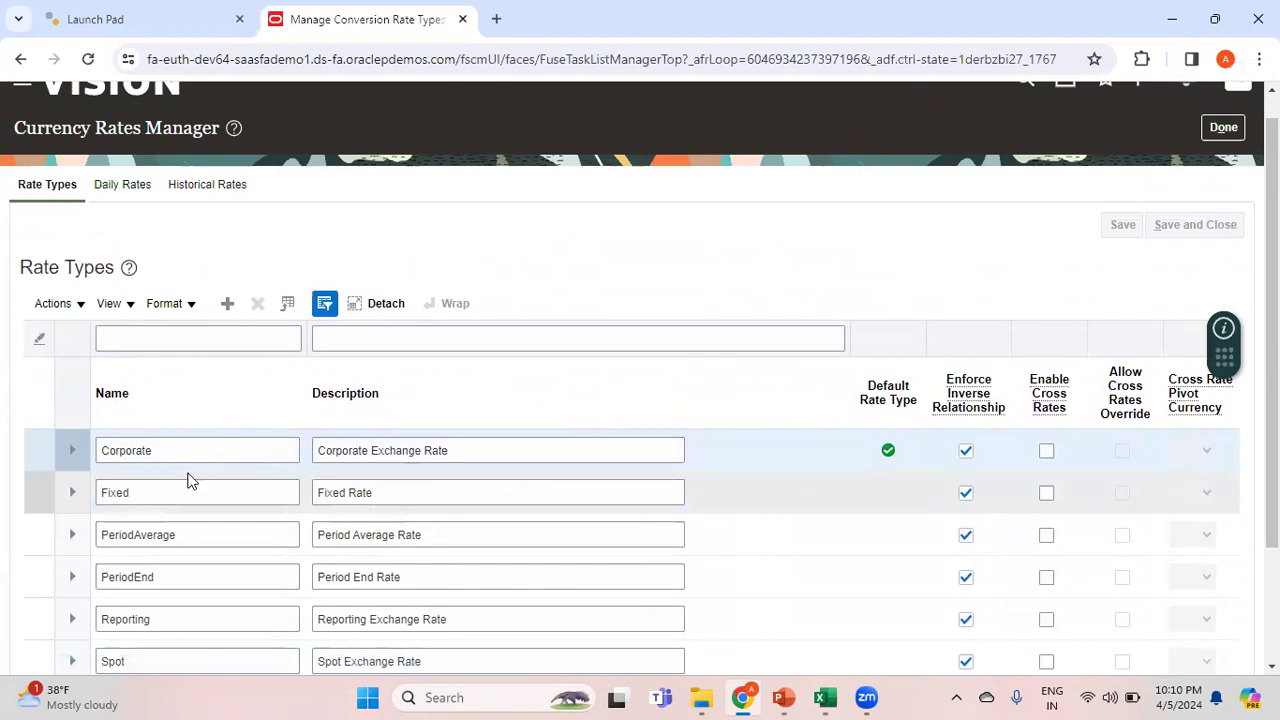
- In the Daily Rates search, set From Currency to USD - US Dollar and To Currency to INR - Indian Rupee
{"action": "left_click", "coordinate": [127, 188]}
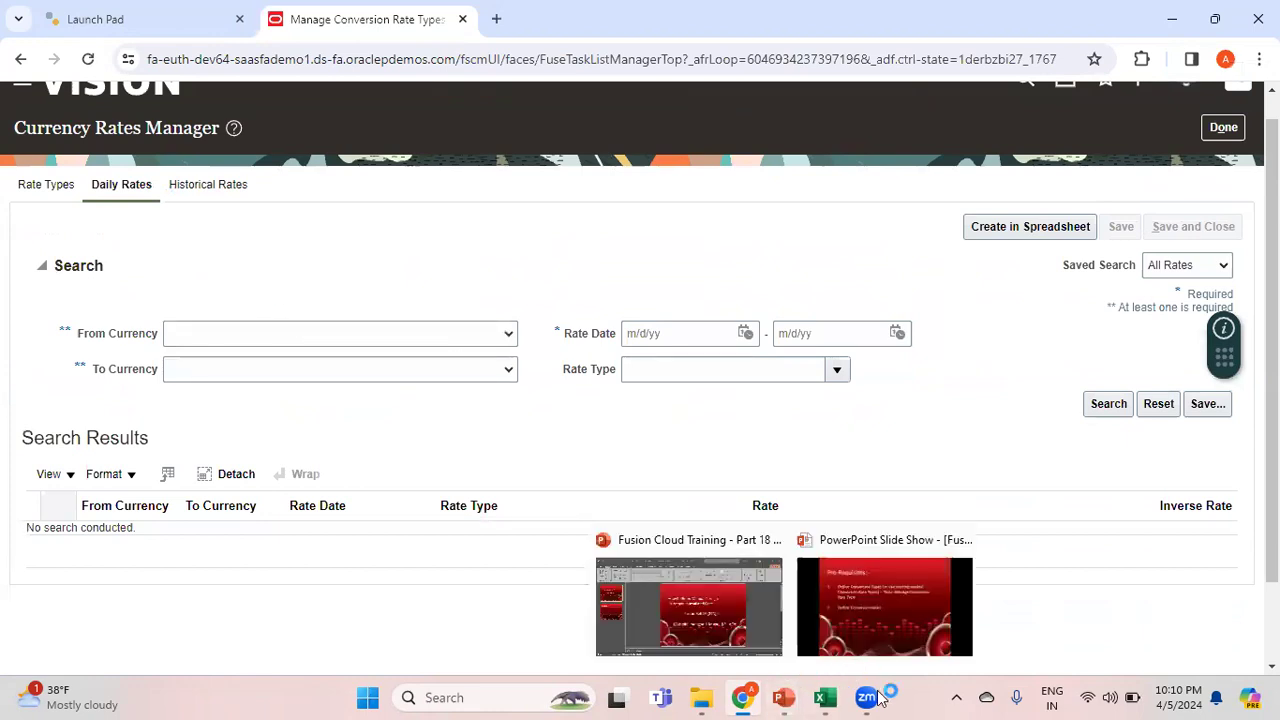
{"action": "mouse_move", "coordinate": [879, 697]}
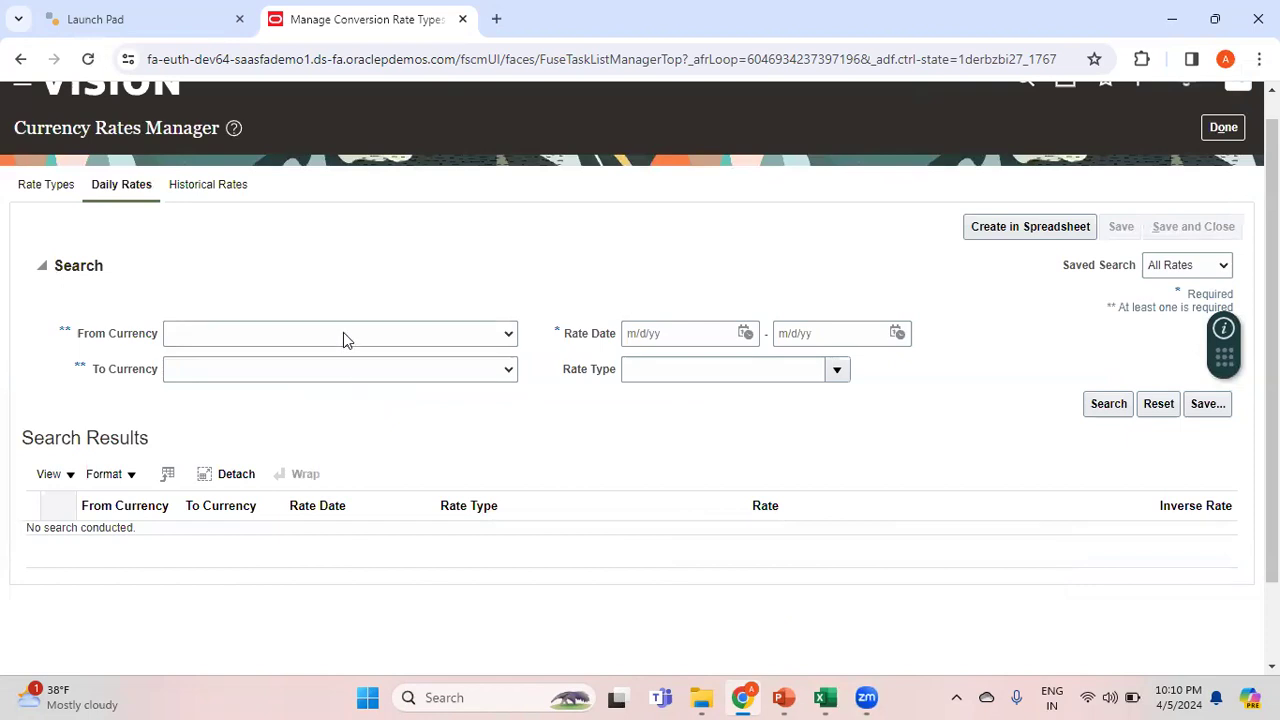
{"action": "left_click", "coordinate": [407, 337]}
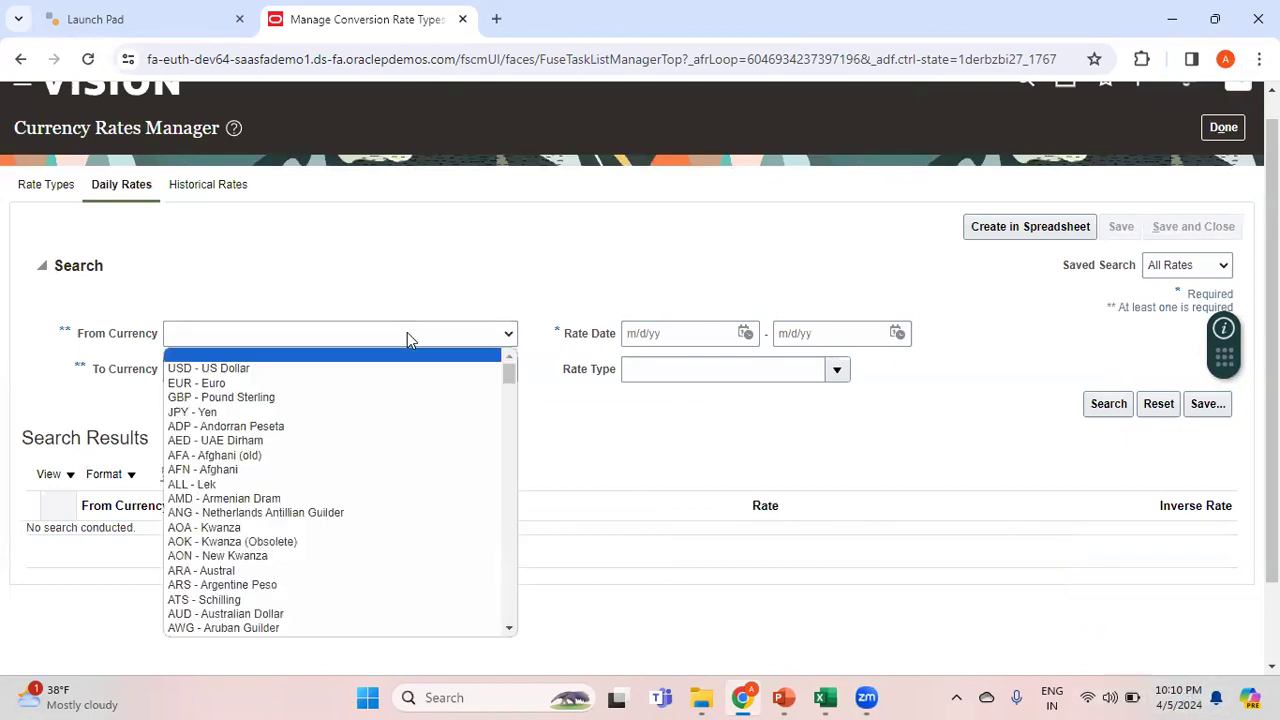
{"action": "left_click", "coordinate": [323, 371]}
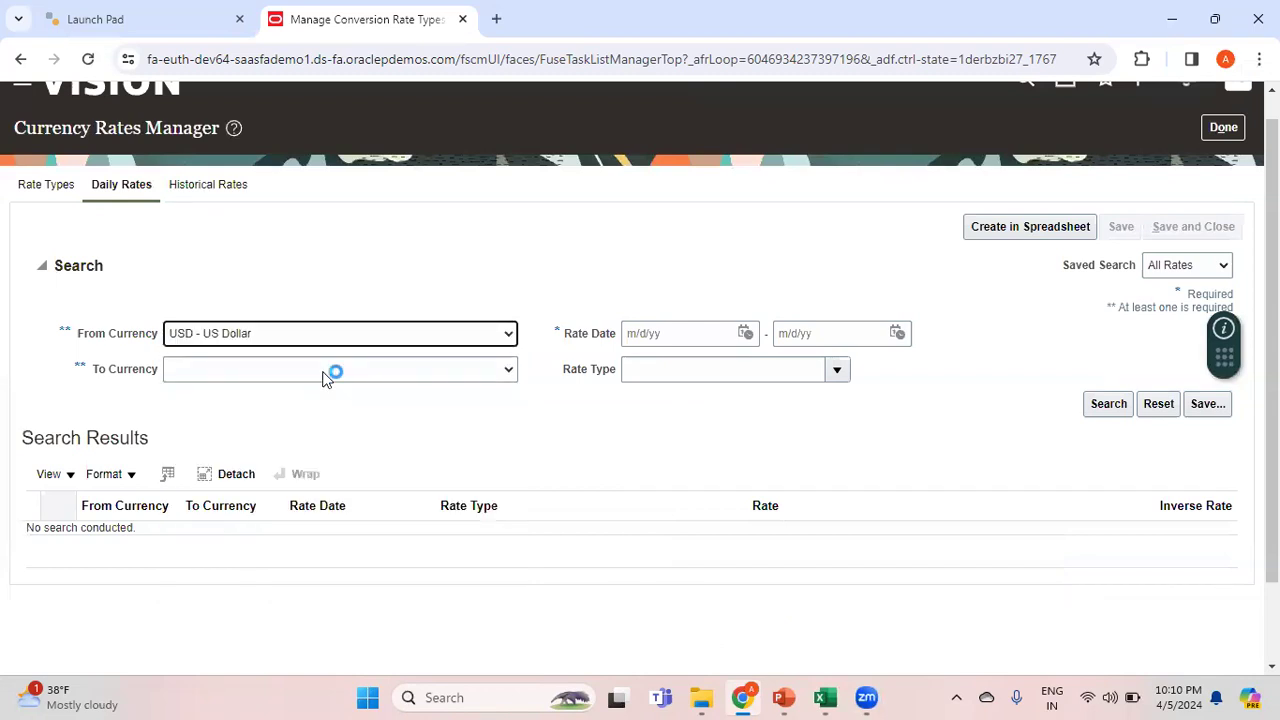
{"action": "left_click", "coordinate": [323, 371]}
{"action": "key", "text": "i"}
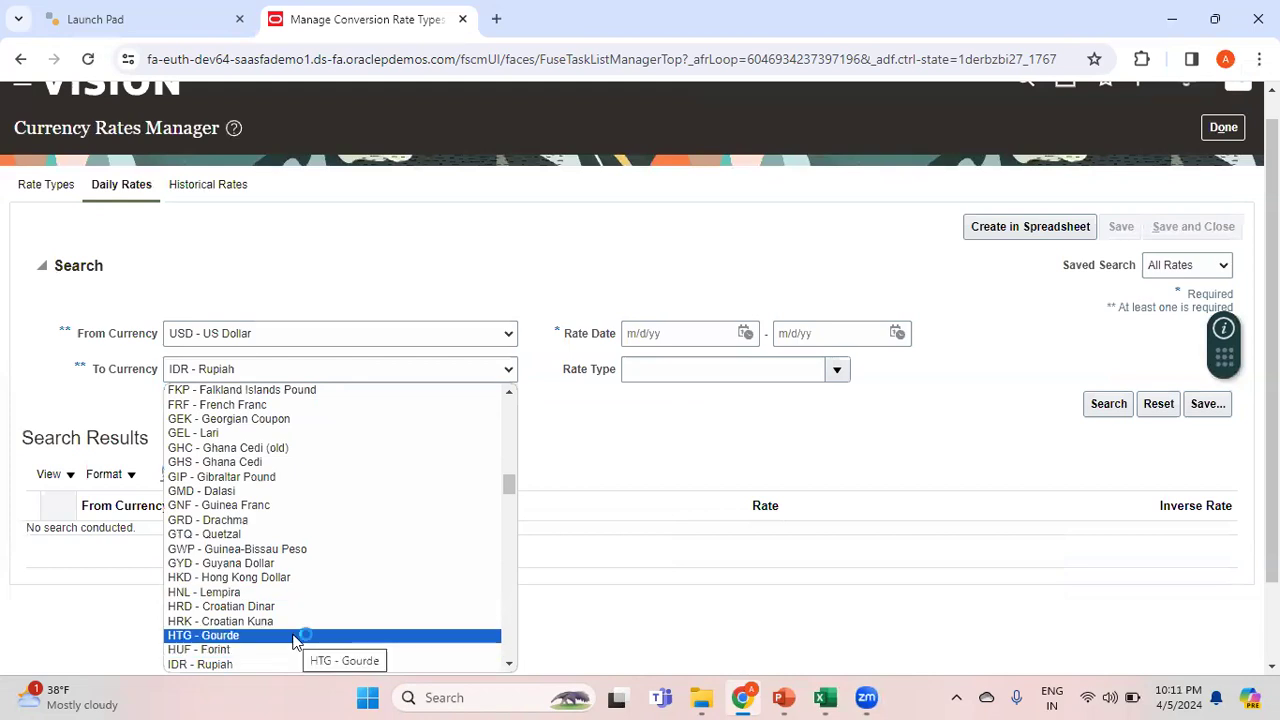
{"action": "key", "text": "Down"}
{"action": "key", "text": "Down"}
{"action": "key", "text": "Down"}
{"action": "key", "text": "Down"}
{"action": "key", "text": "Down"}
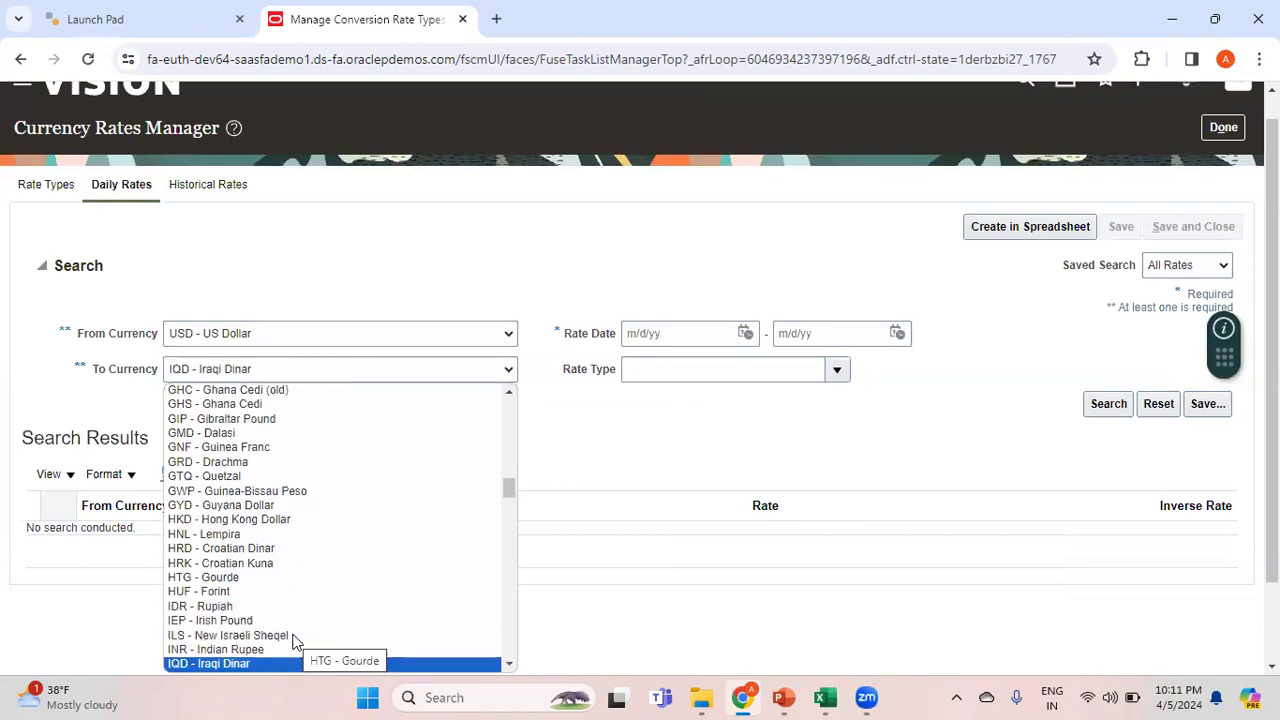
{"action": "left_click", "coordinate": [266, 650]}
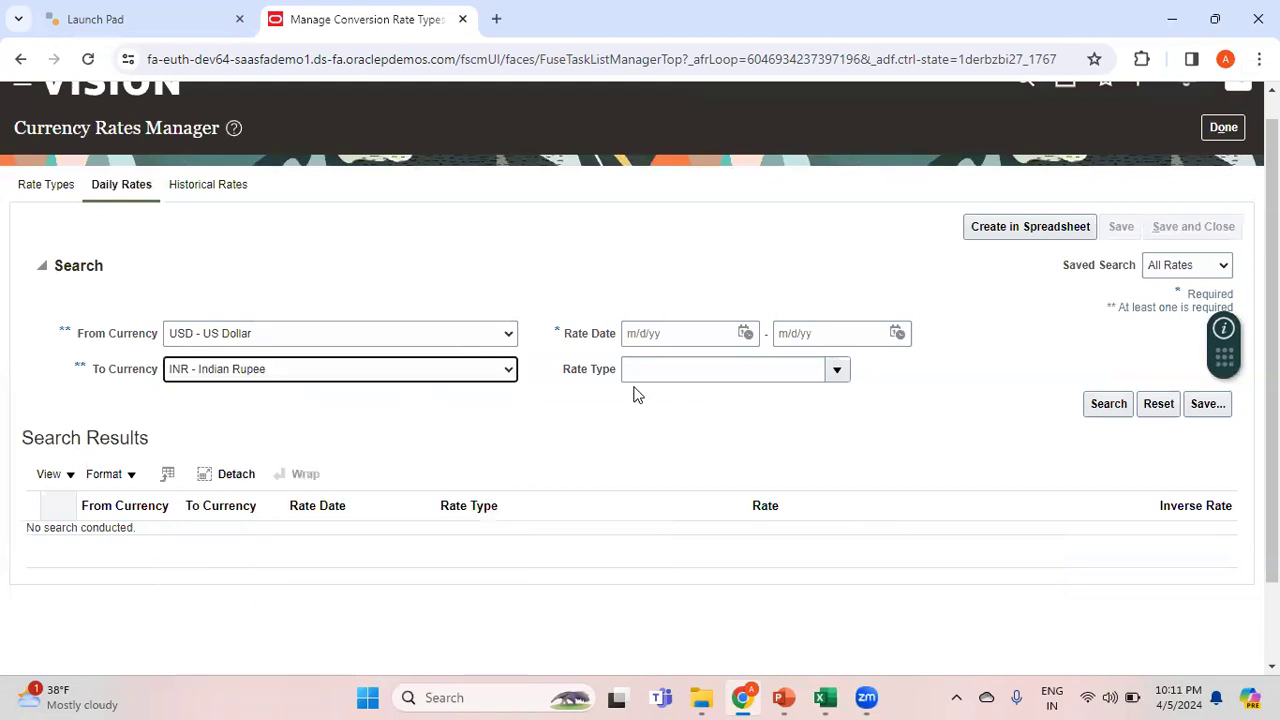
- Search the daily rates for the rate date range 4/5/24 to 4/5/24 with rate type Corporate
{"action": "left_click", "coordinate": [745, 334]}
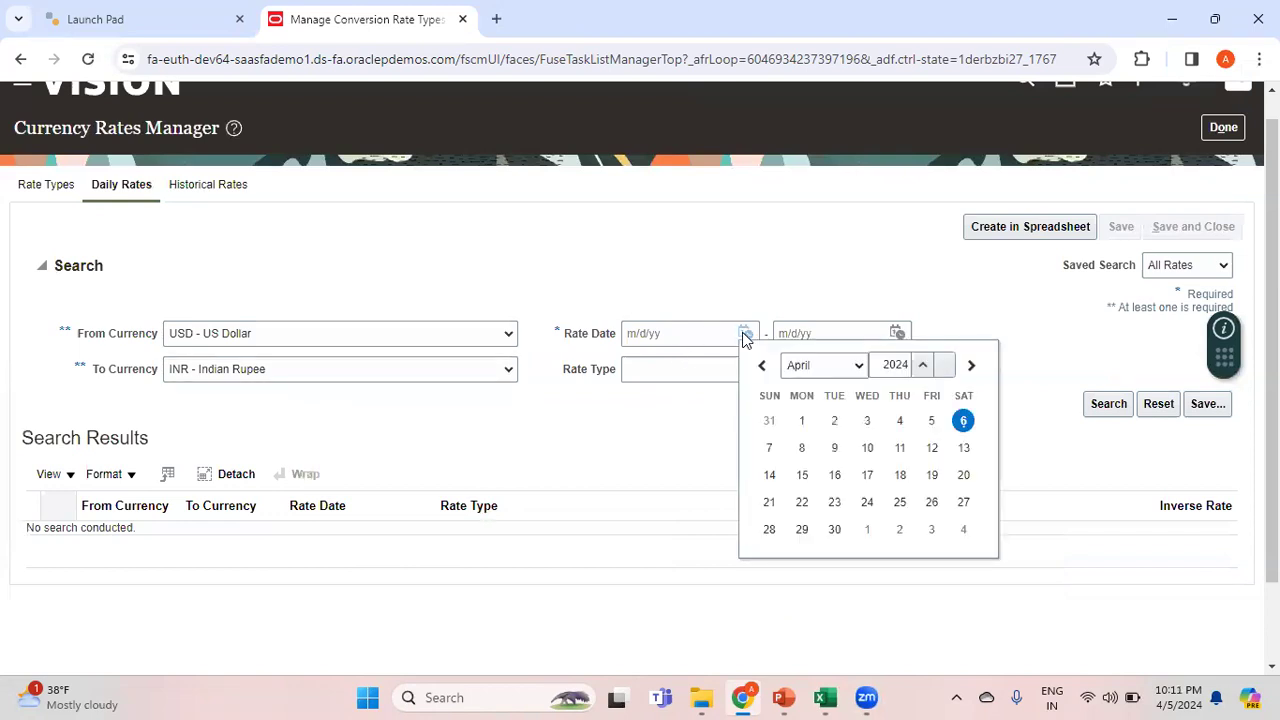
{"action": "left_click", "coordinate": [932, 421]}
{"action": "left_click", "coordinate": [897, 334]}
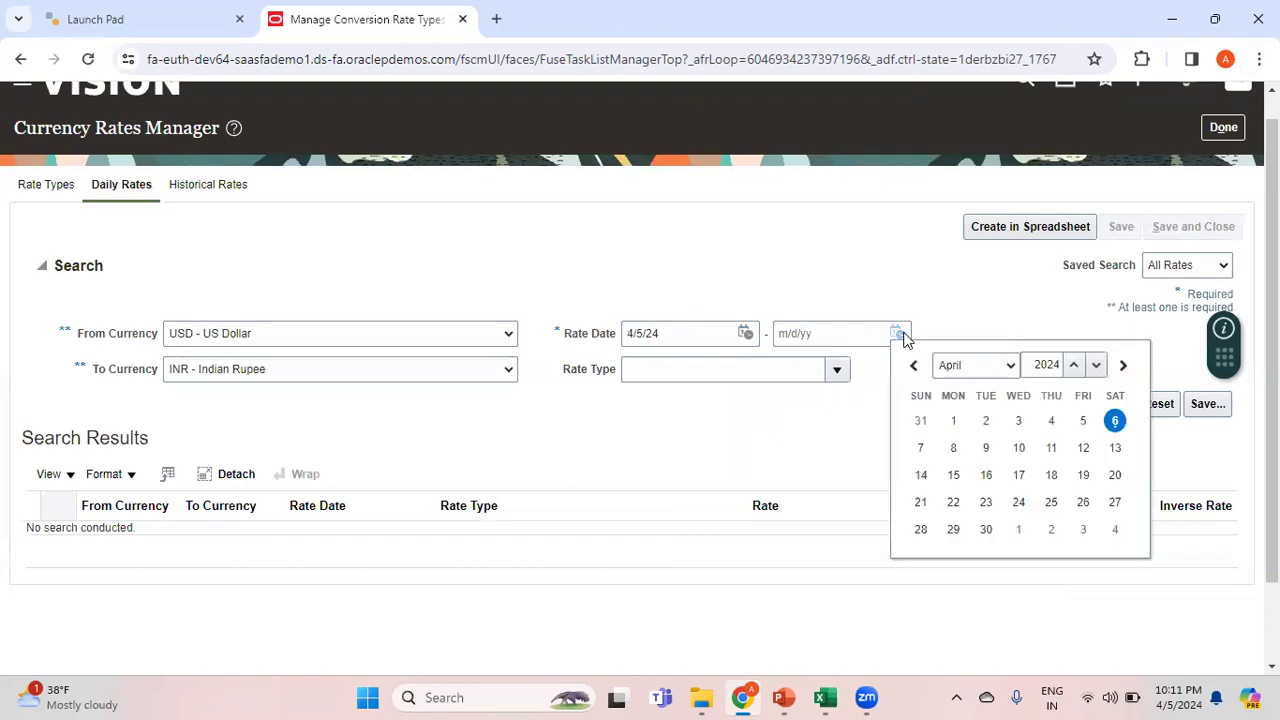
{"action": "left_click", "coordinate": [1082, 420]}
{"action": "left_click", "coordinate": [839, 377]}
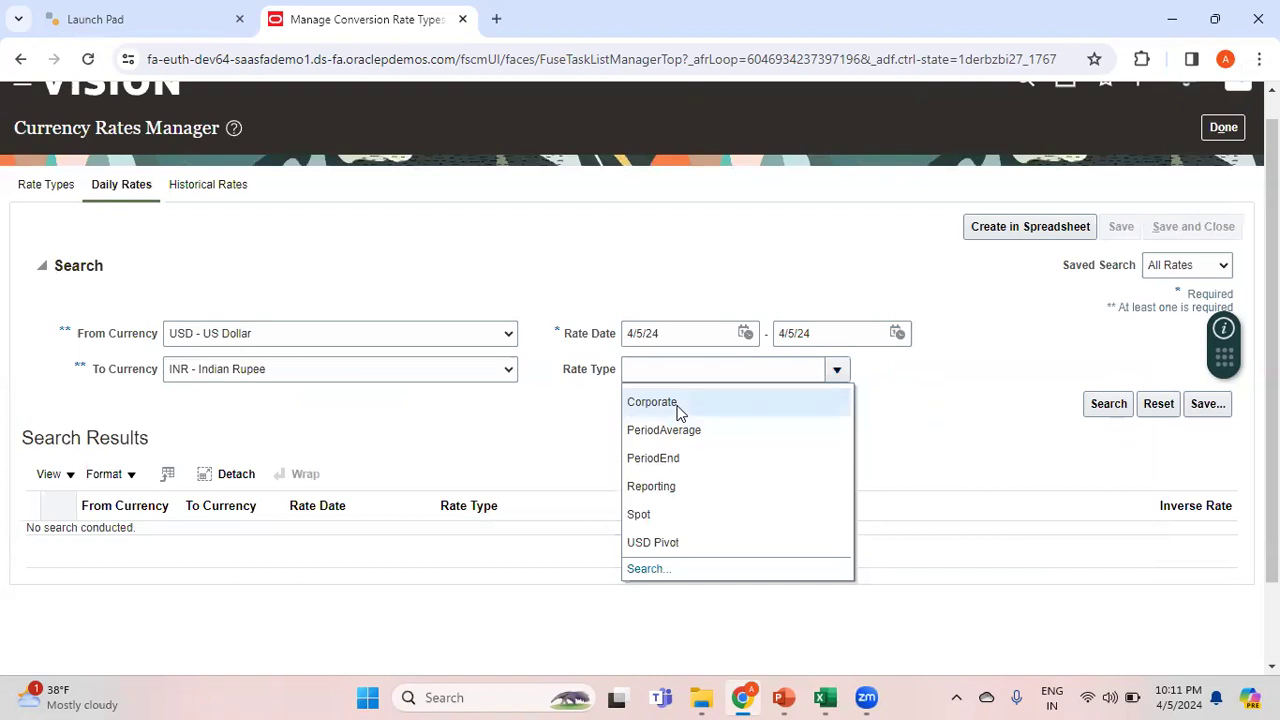
{"action": "left_click", "coordinate": [679, 404]}
{"action": "left_click", "coordinate": [1108, 406]}
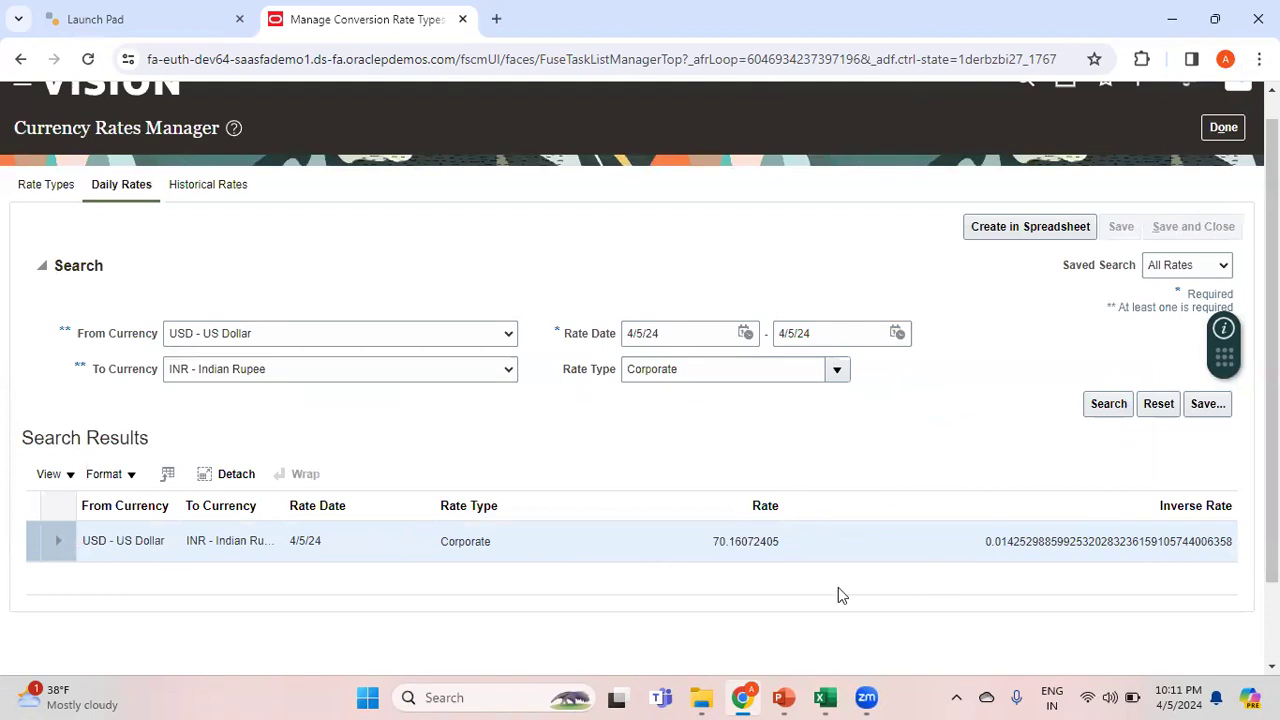
- Set the USD to INR Corporate rate for 4/5/24 to 83 and save it
{"action": "left_click", "coordinate": [813, 556]}
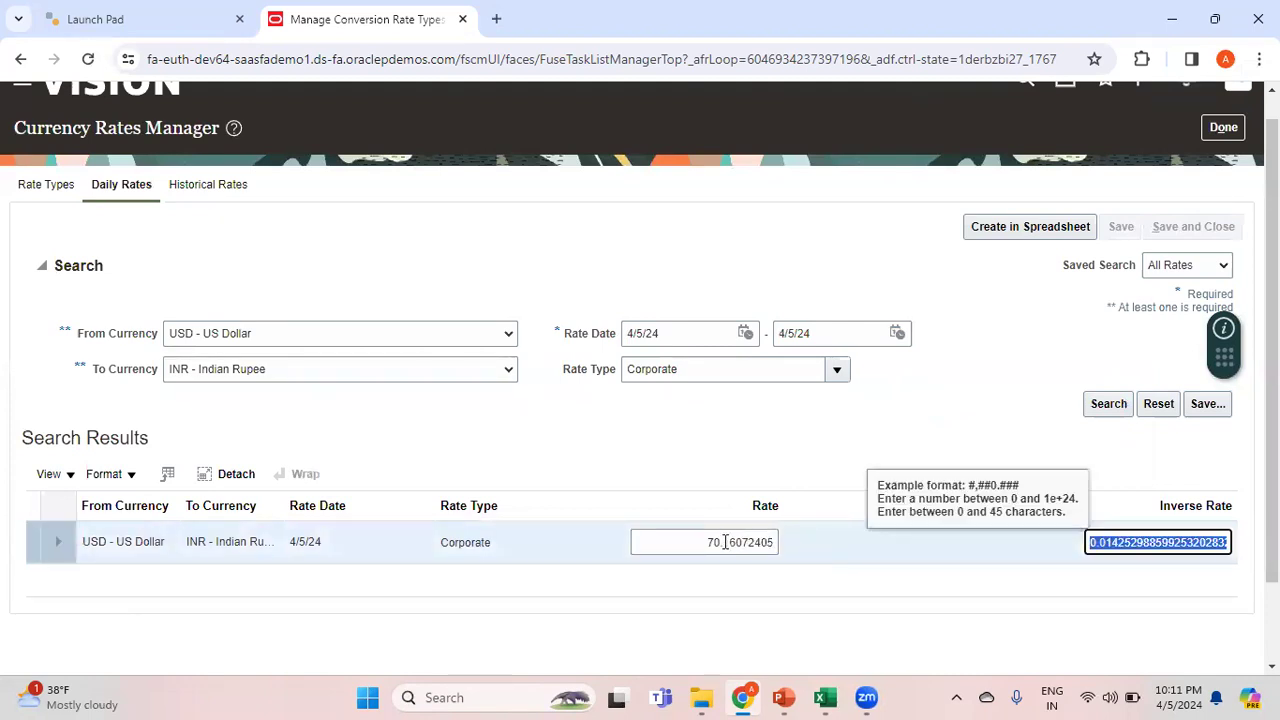
{"action": "left_click", "coordinate": [693, 547]}
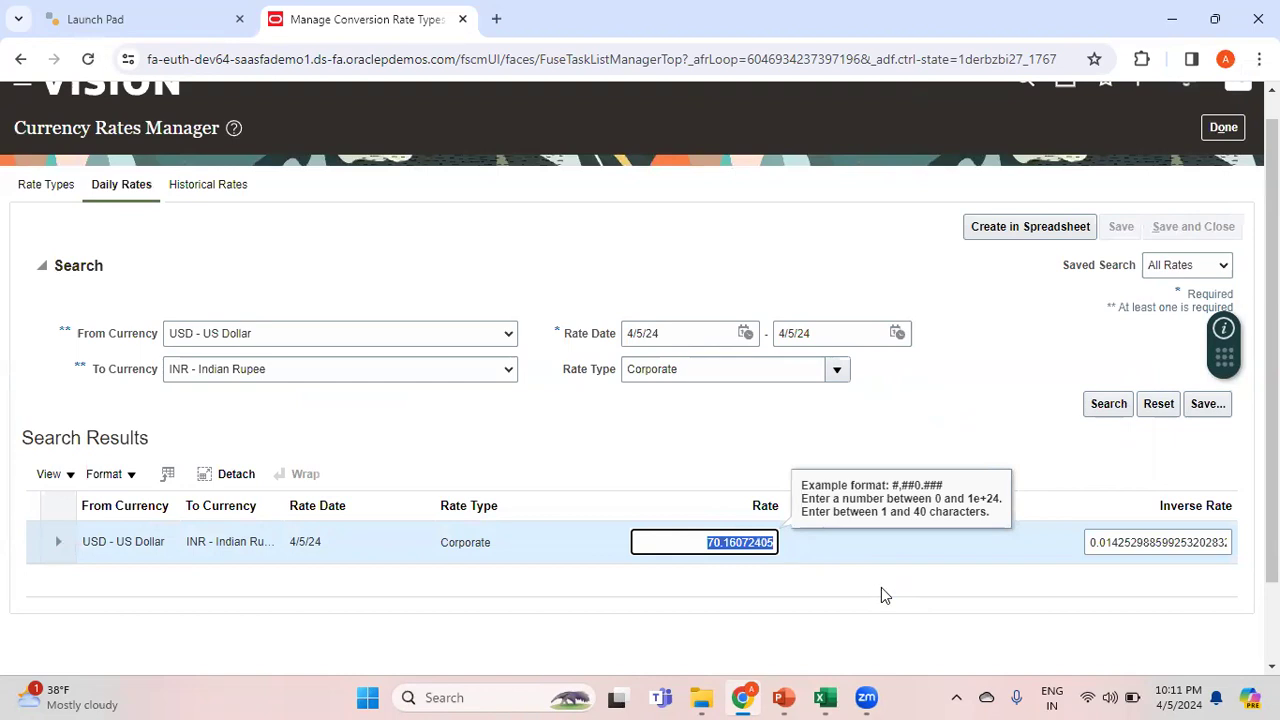
{"action": "type", "text": "83"}
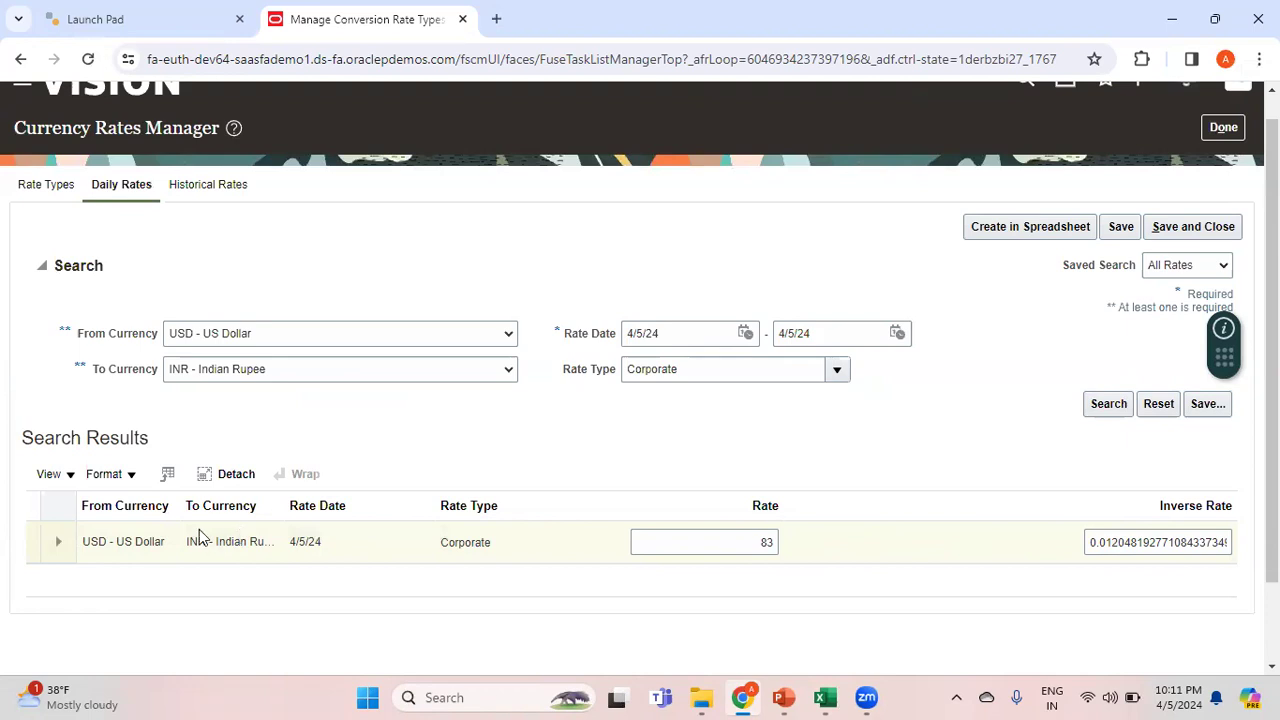
{"action": "left_click", "coordinate": [1121, 227]}
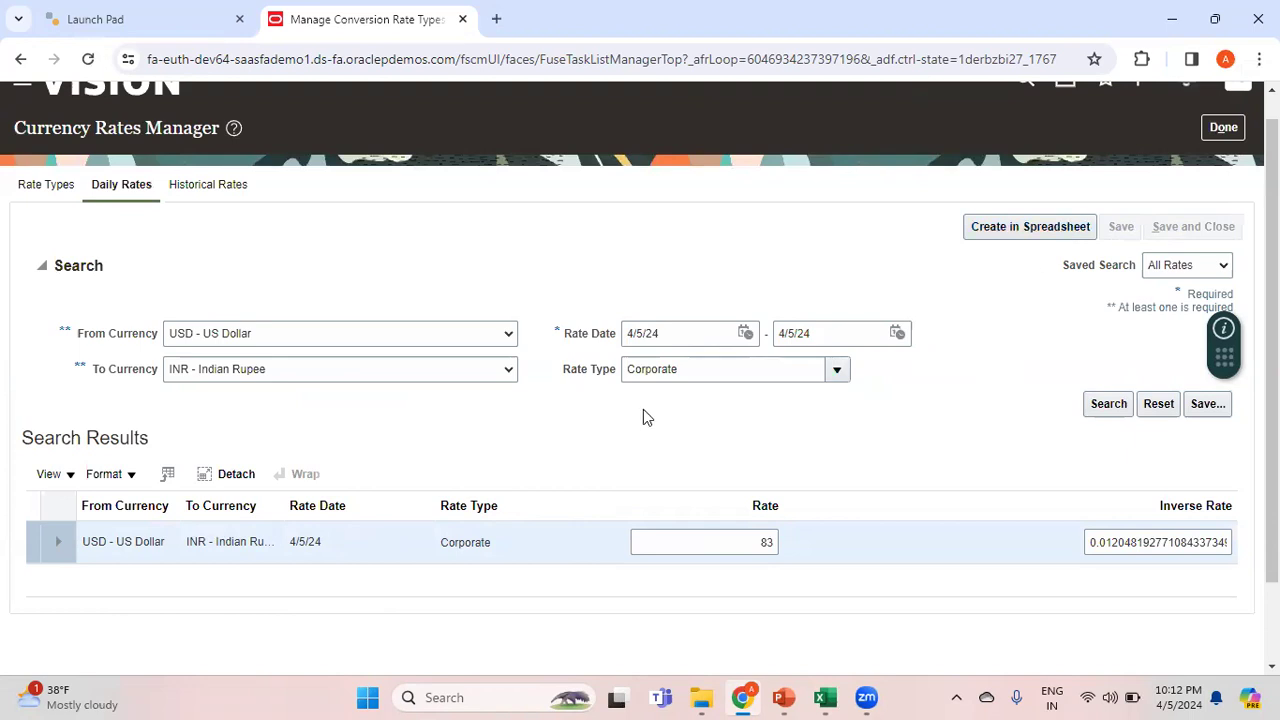
{"action": "left_click", "coordinate": [72, 476]}
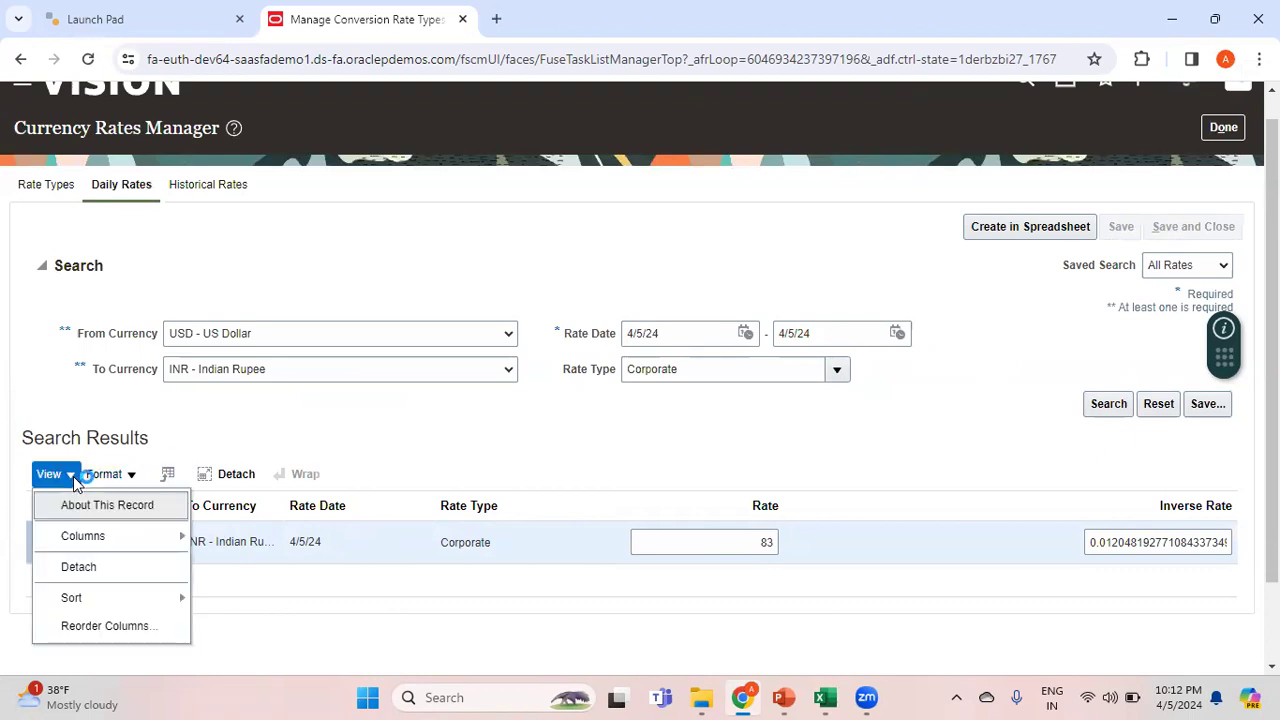
{"action": "left_click", "coordinate": [136, 477]}
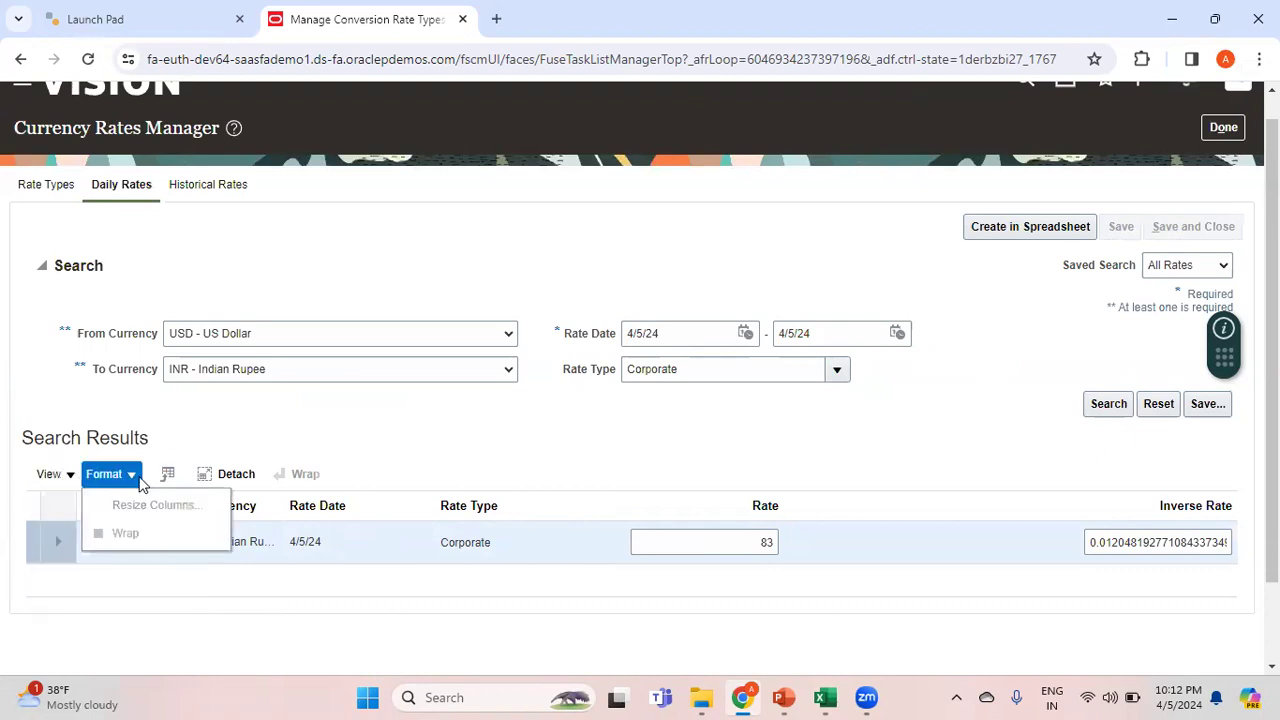
{"action": "left_click", "coordinate": [542, 430]}
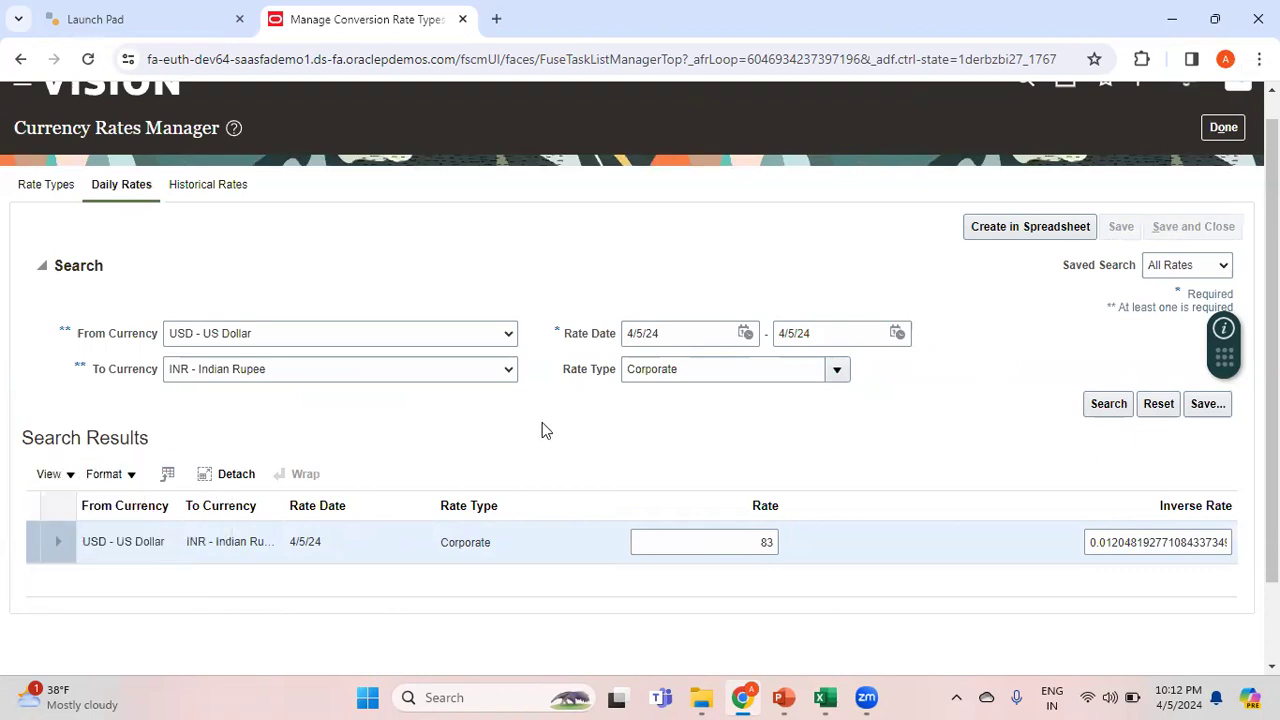
{"action": "left_click", "coordinate": [70, 476]}
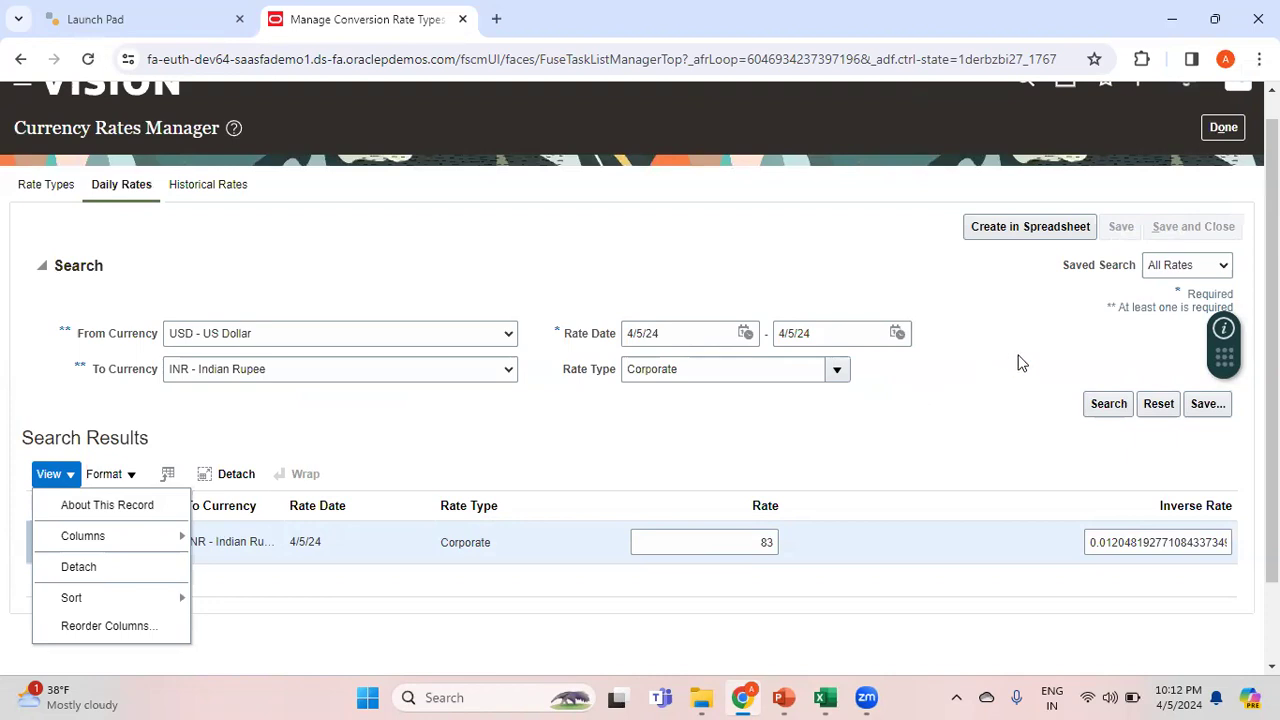
{"action": "left_click", "coordinate": [952, 446]}
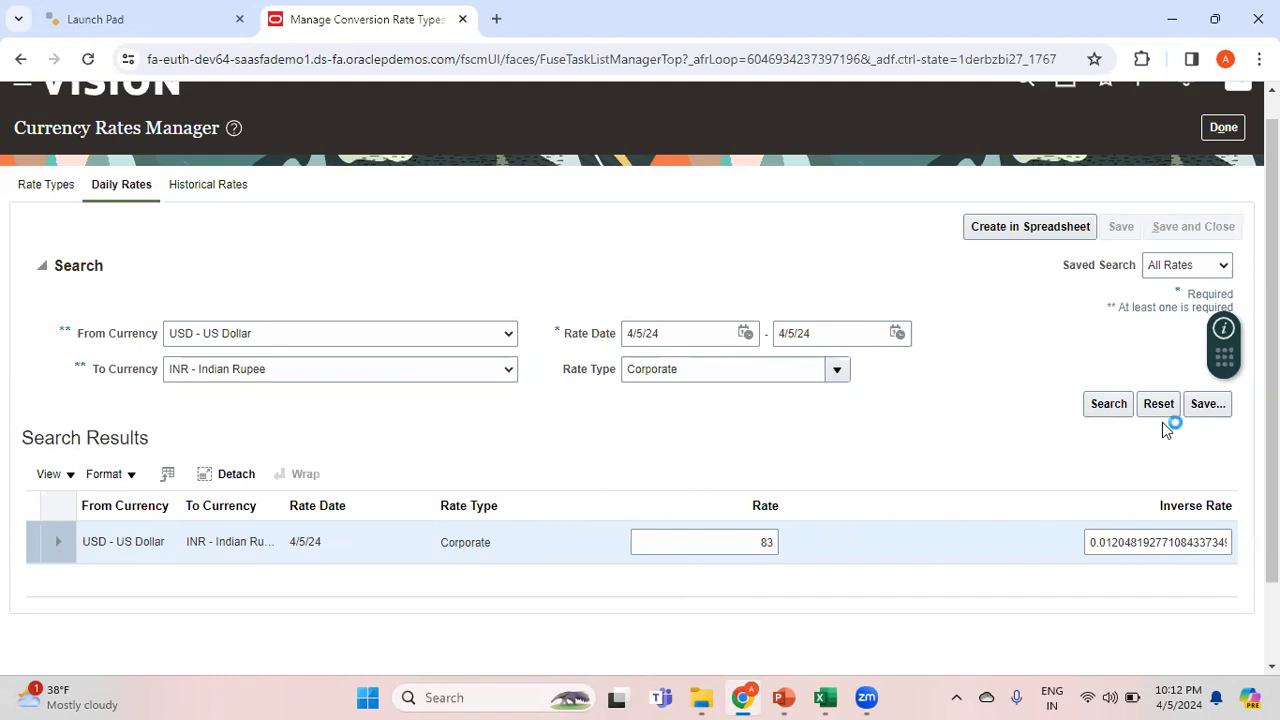
- Close the Currency Rates Manager and the task search, and return to the home page
{"action": "left_click", "coordinate": [1233, 131]}
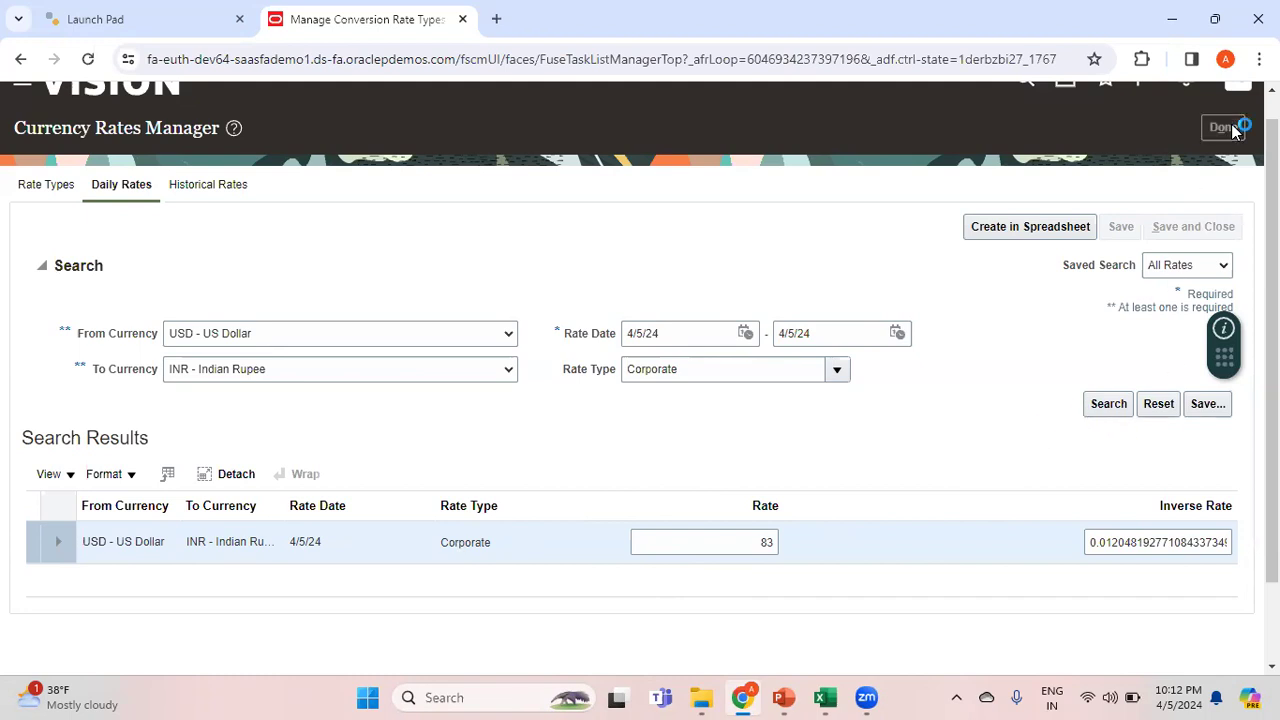
{"action": "left_click", "coordinate": [1228, 159]}
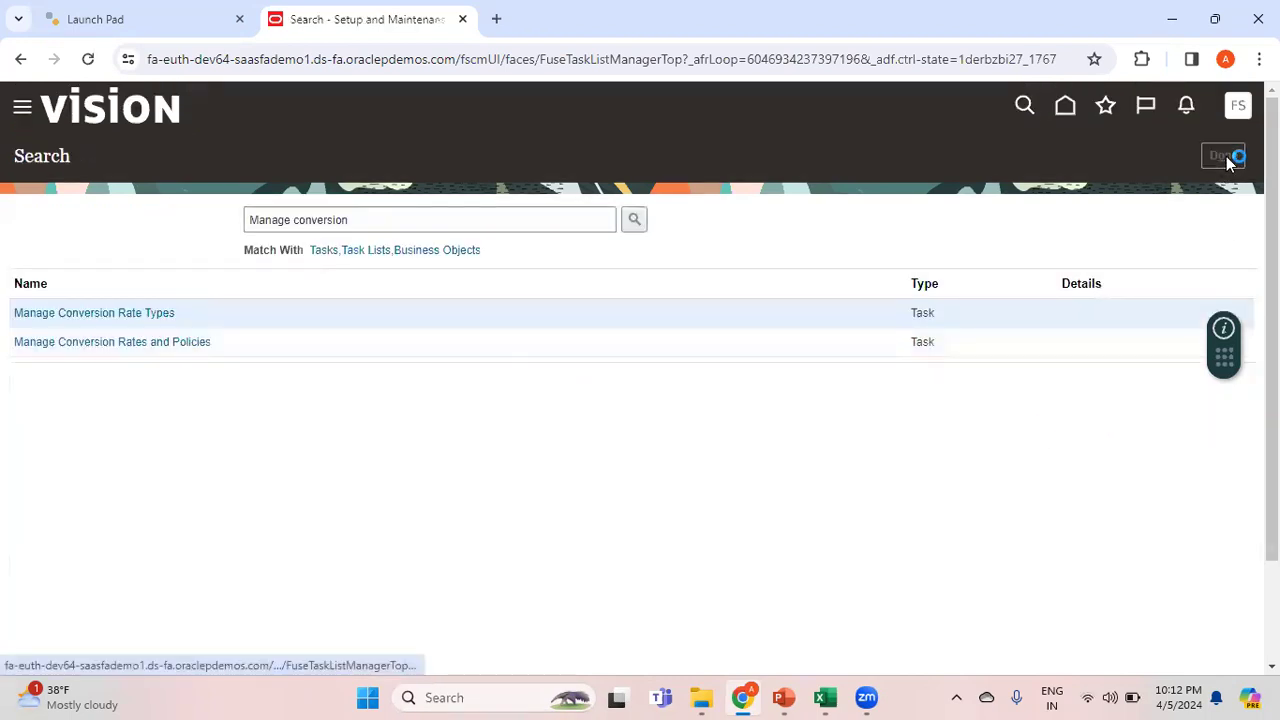
{"action": "left_click", "coordinate": [1065, 106]}
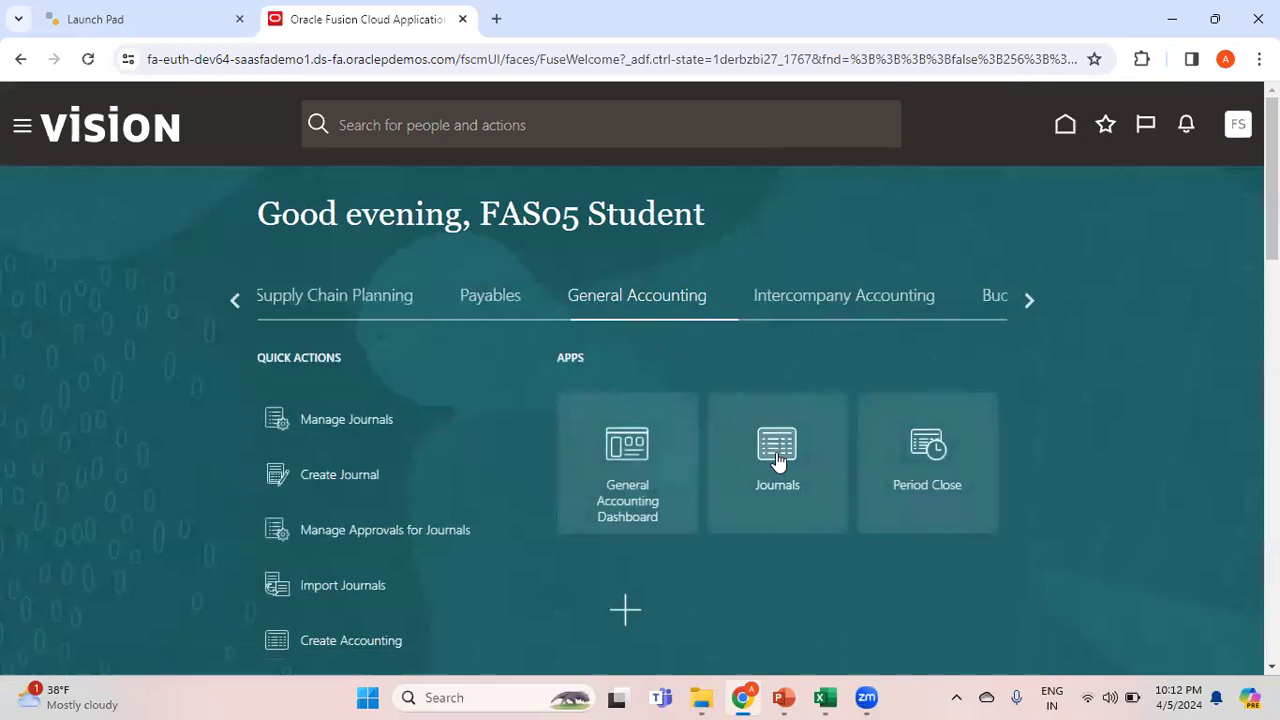
- Open the Journals work area in General Accounting and start creating a new journal
{"action": "left_click", "coordinate": [778, 458]}
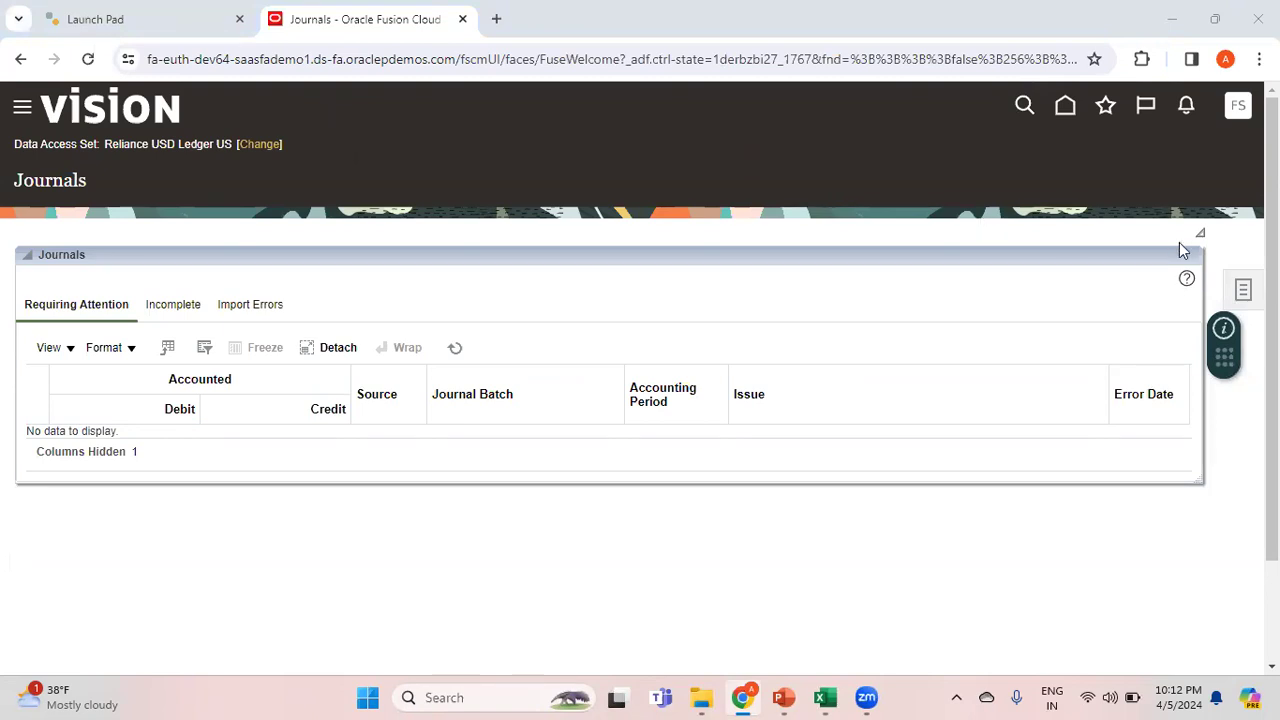
{"action": "left_click", "coordinate": [1244, 295]}
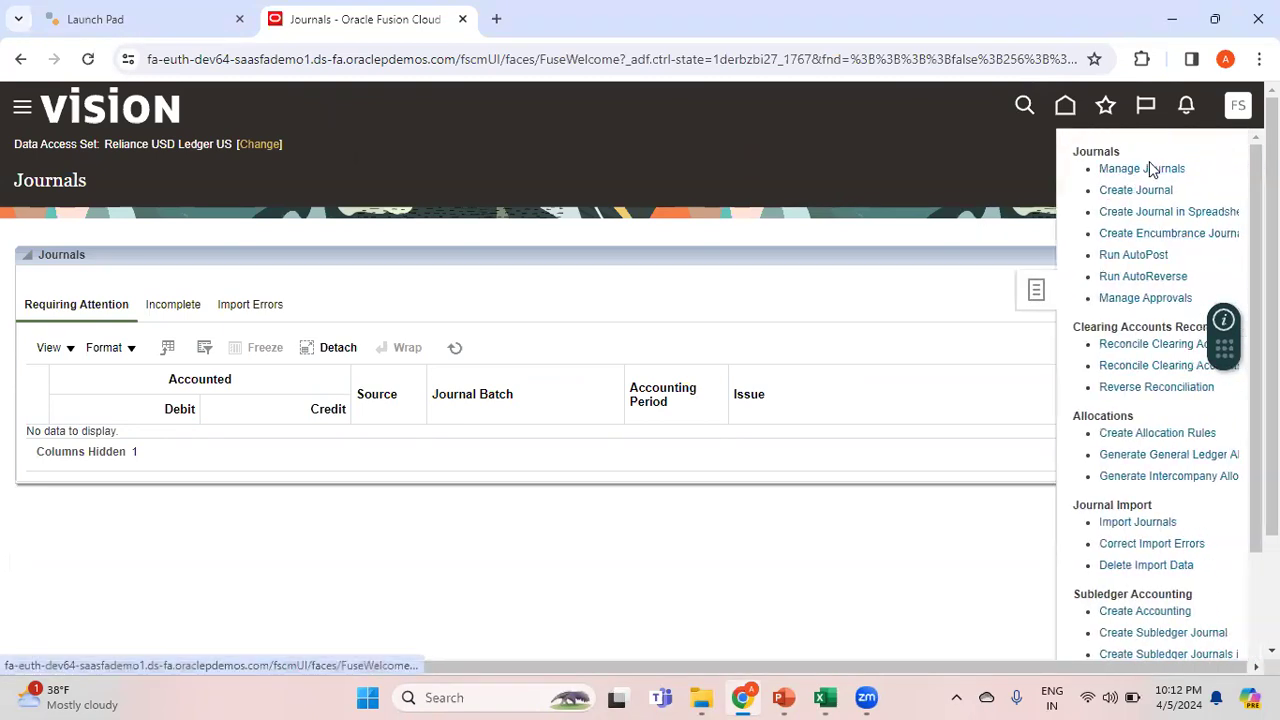
{"action": "left_click", "coordinate": [1157, 194]}
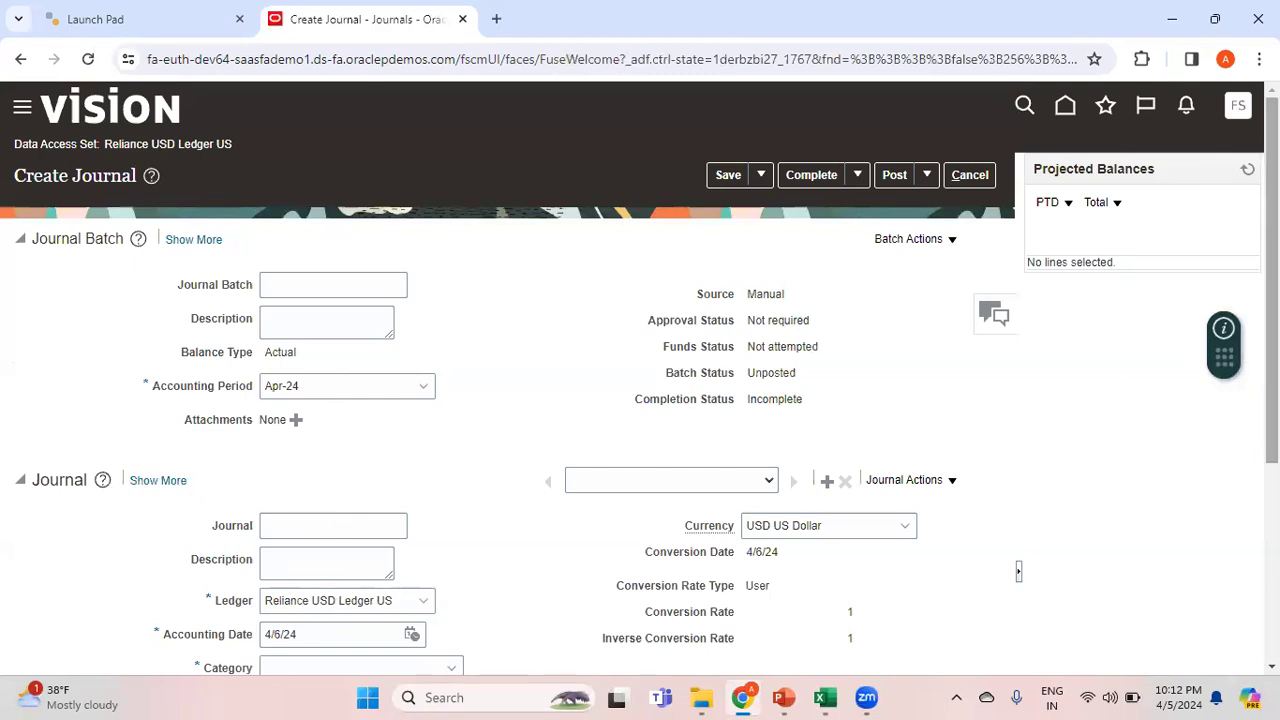
- Name the journal batch Test Journal Batch and enter the same text as its description
{"action": "scroll", "coordinate": [1270, 300], "scroll_direction": "down", "scroll_amount": 1}
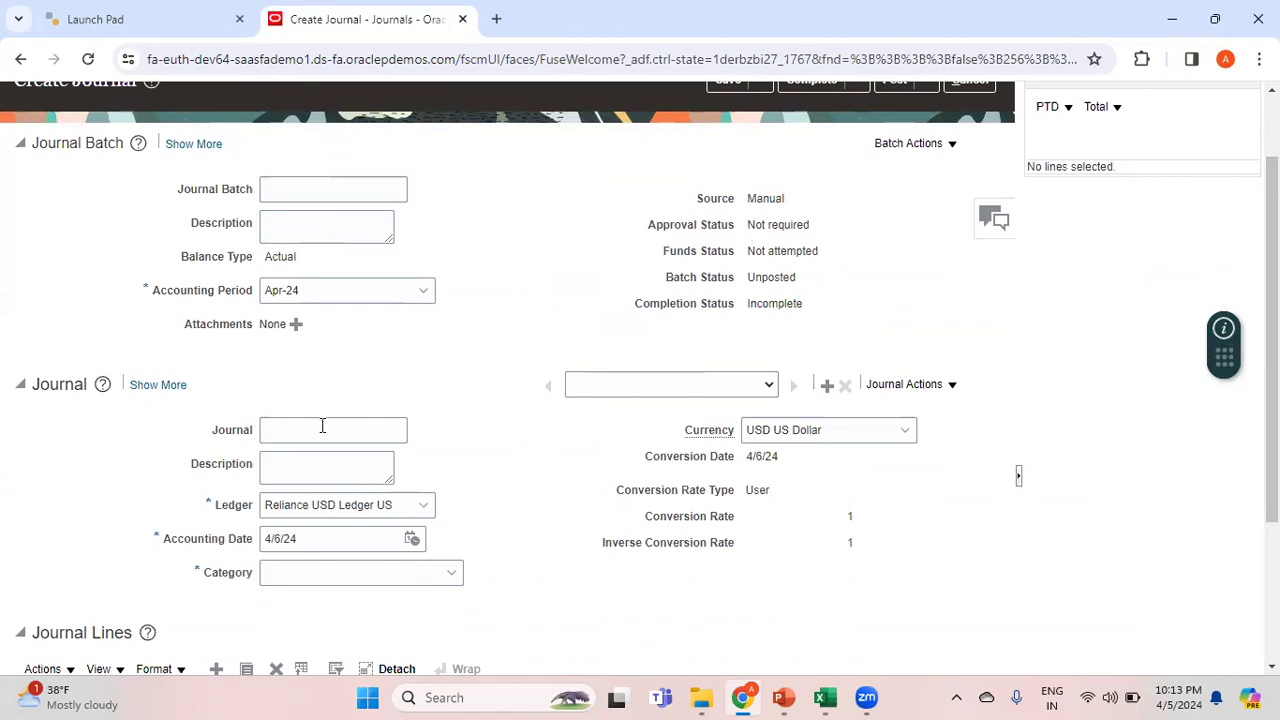
{"action": "left_click", "coordinate": [307, 191]}
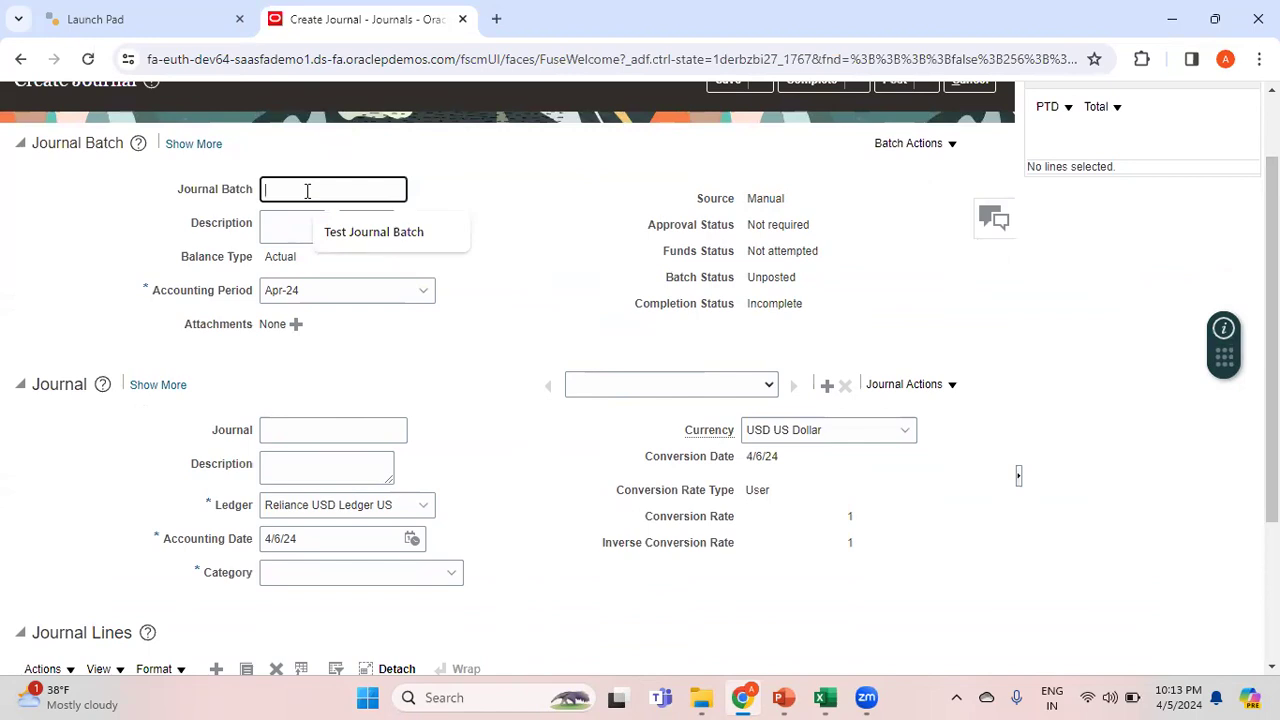
{"action": "left_click", "coordinate": [380, 232]}
{"action": "left_click", "coordinate": [316, 227]}
{"action": "type", "text": "Test Journal Batch"}
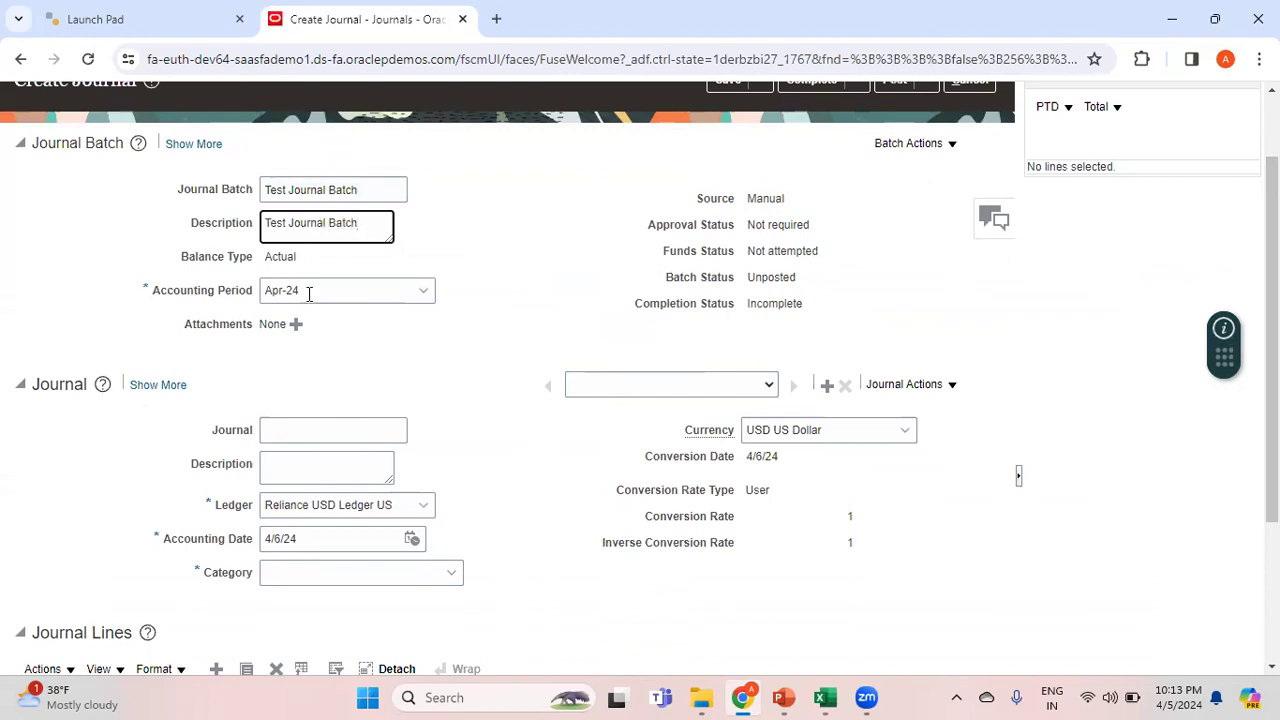
{"action": "left_click", "coordinate": [458, 338]}
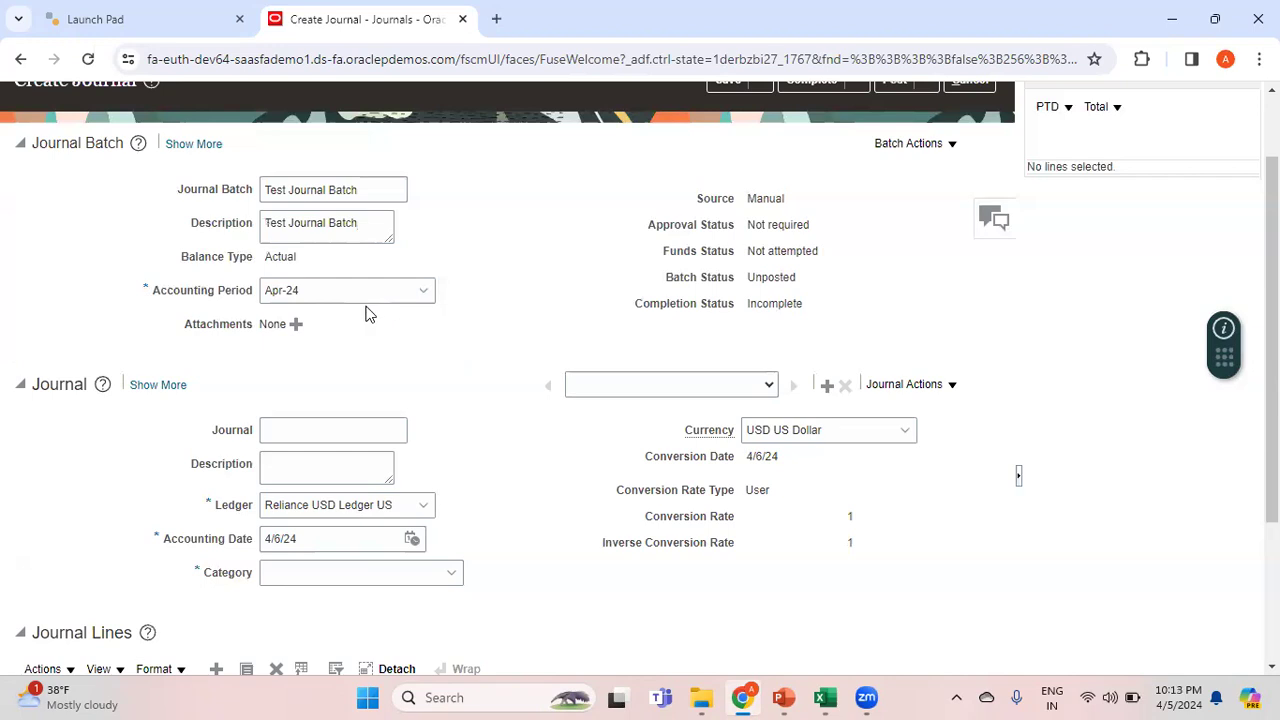
- Name the journal Test Journal and enter Test Journal as its description
{"action": "left_click", "coordinate": [344, 432]}
{"action": "type", "text": "Test Joru"}
{"action": "type", "text": "urnal"}
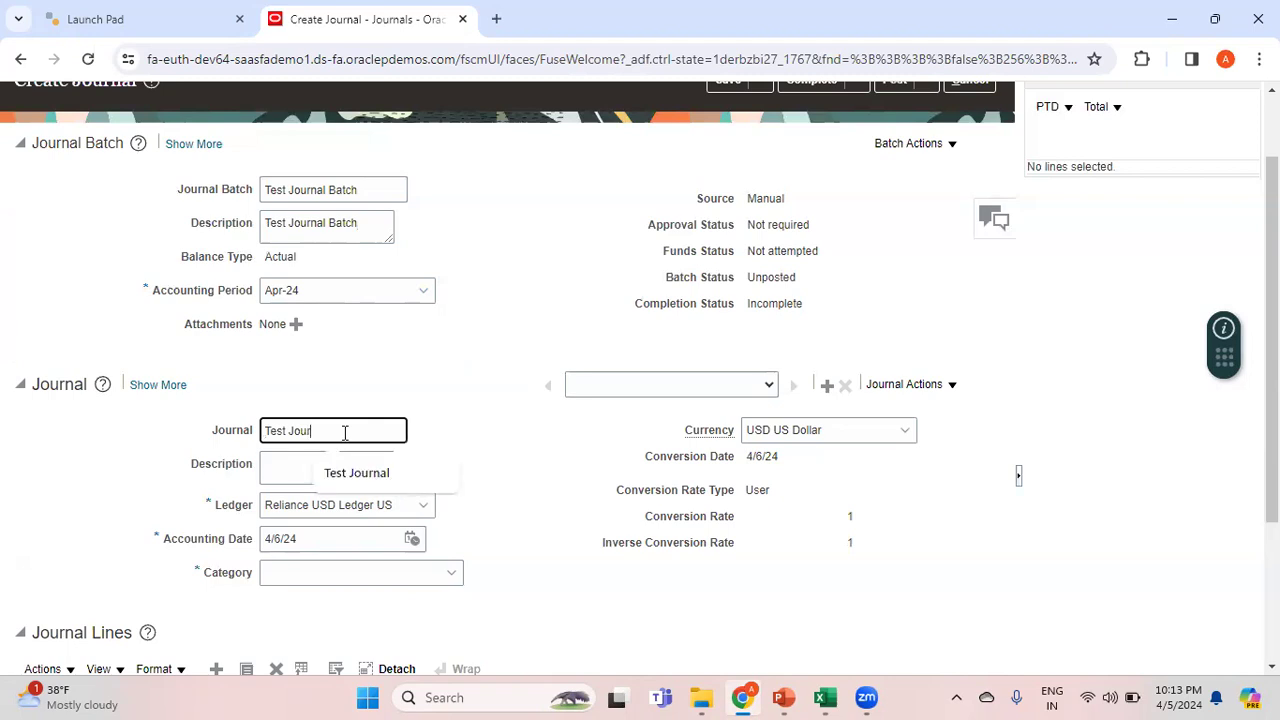
{"action": "left_click", "coordinate": [305, 465]}
{"action": "type", "text": "Test Journal"}
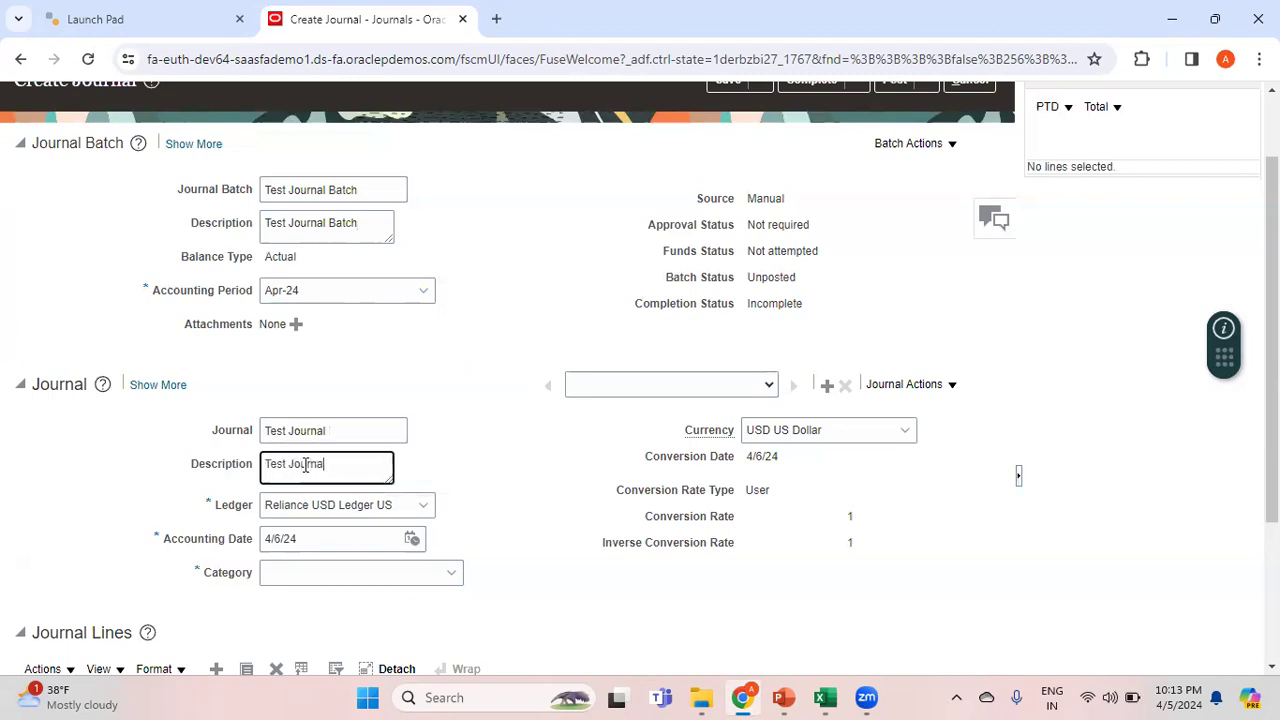
- Check the journal's available ledgers, keeping Reliance USD Ledger US, and set the category to Adjustment
{"action": "left_click", "coordinate": [423, 505]}
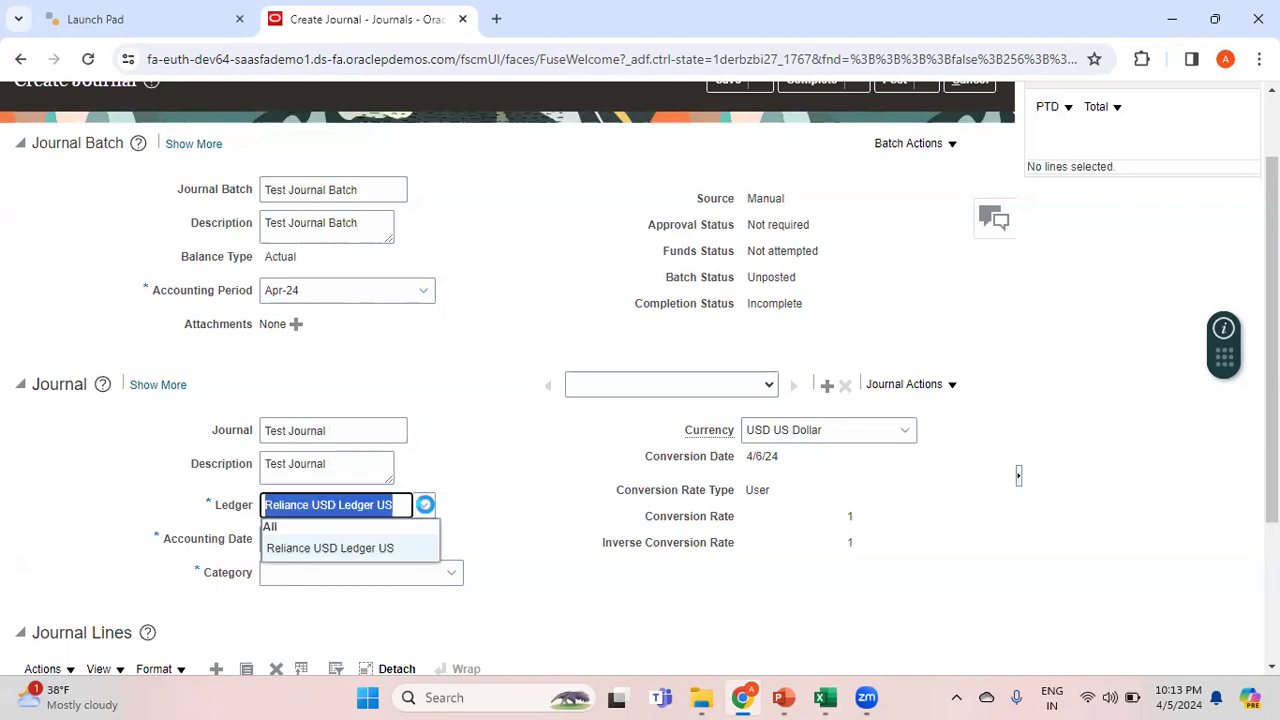
{"action": "left_click", "coordinate": [525, 505]}
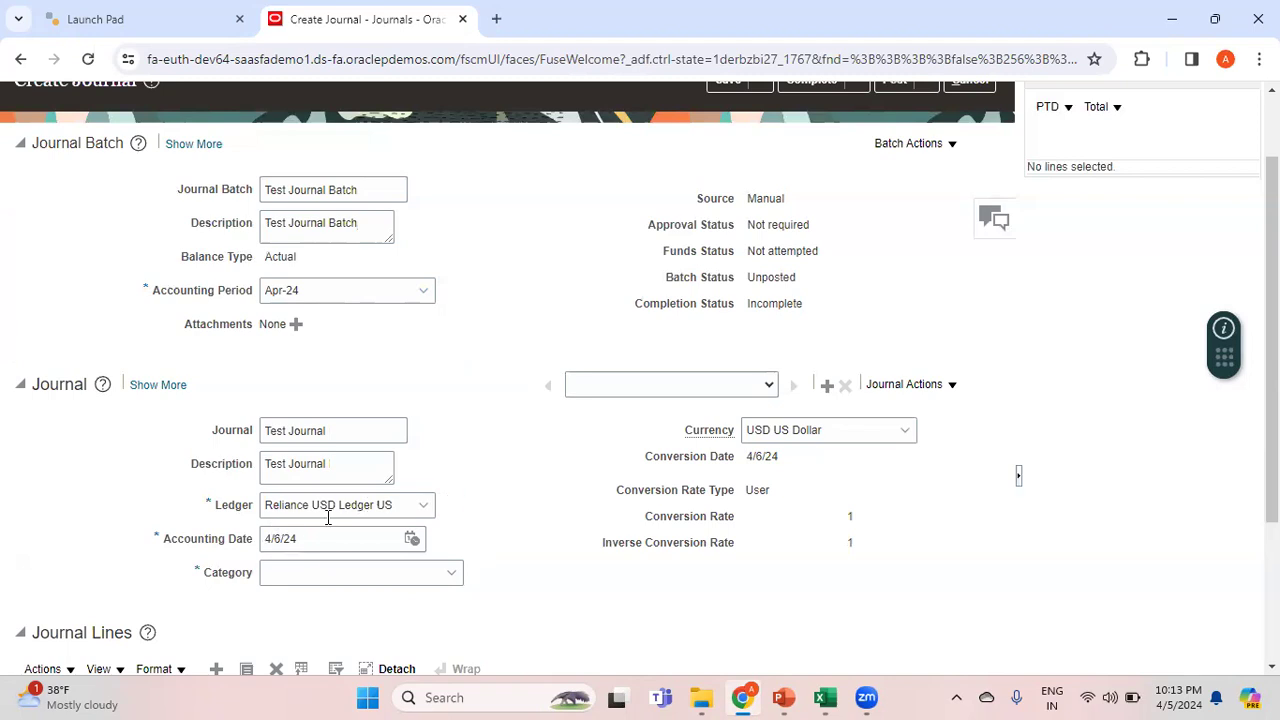
{"action": "left_click", "coordinate": [451, 573]}
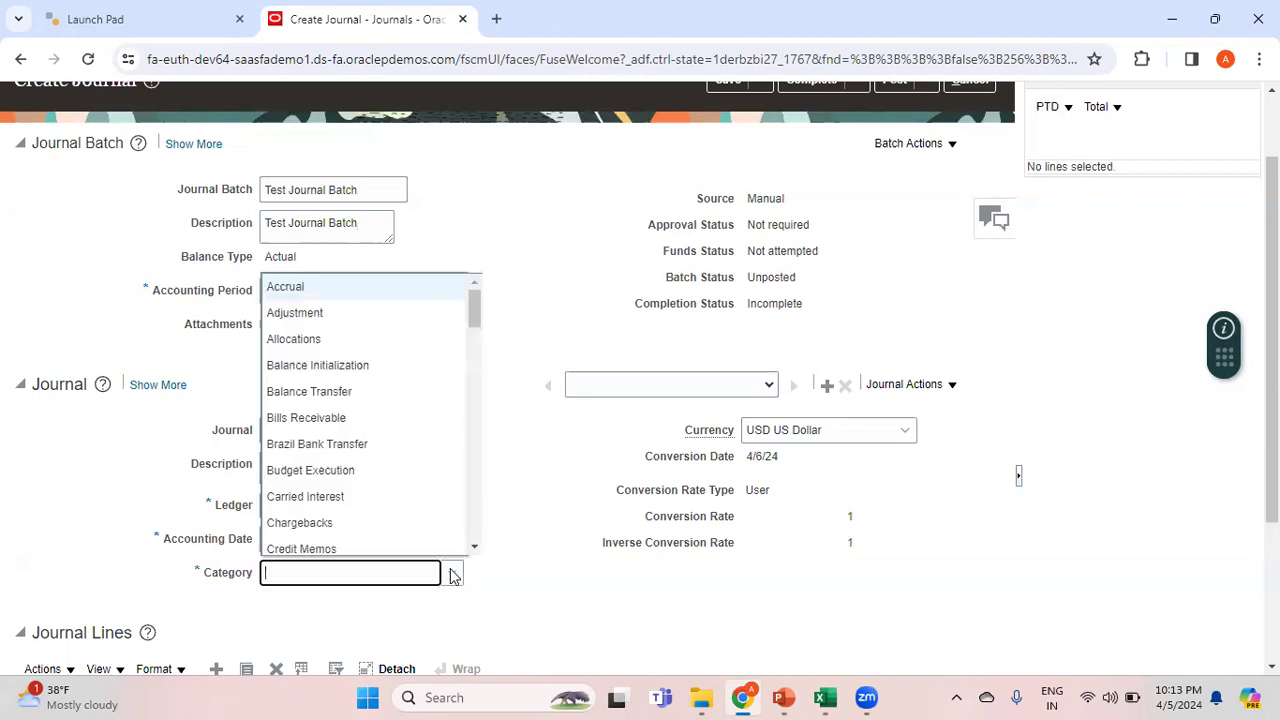
{"action": "left_click", "coordinate": [317, 463]}
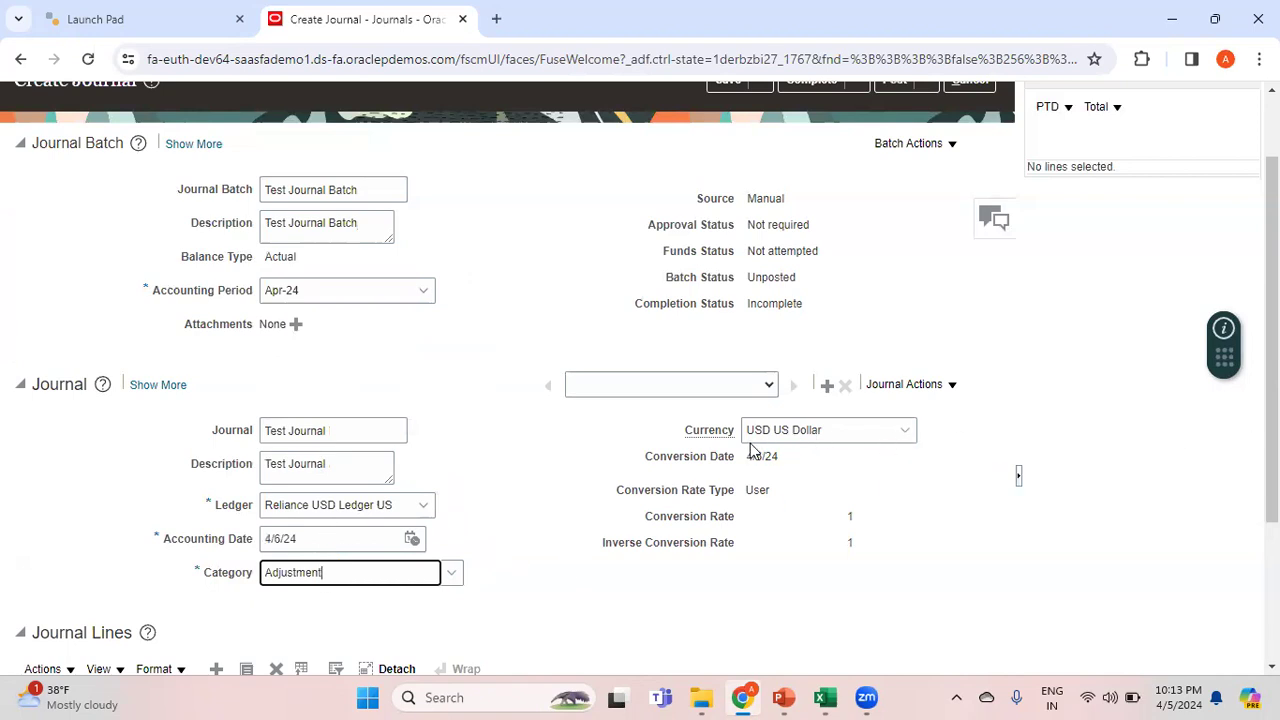
- Set the journal currency to INR Indian Rupee and the conversion date to 4/5/24
{"action": "left_click", "coordinate": [901, 437]}
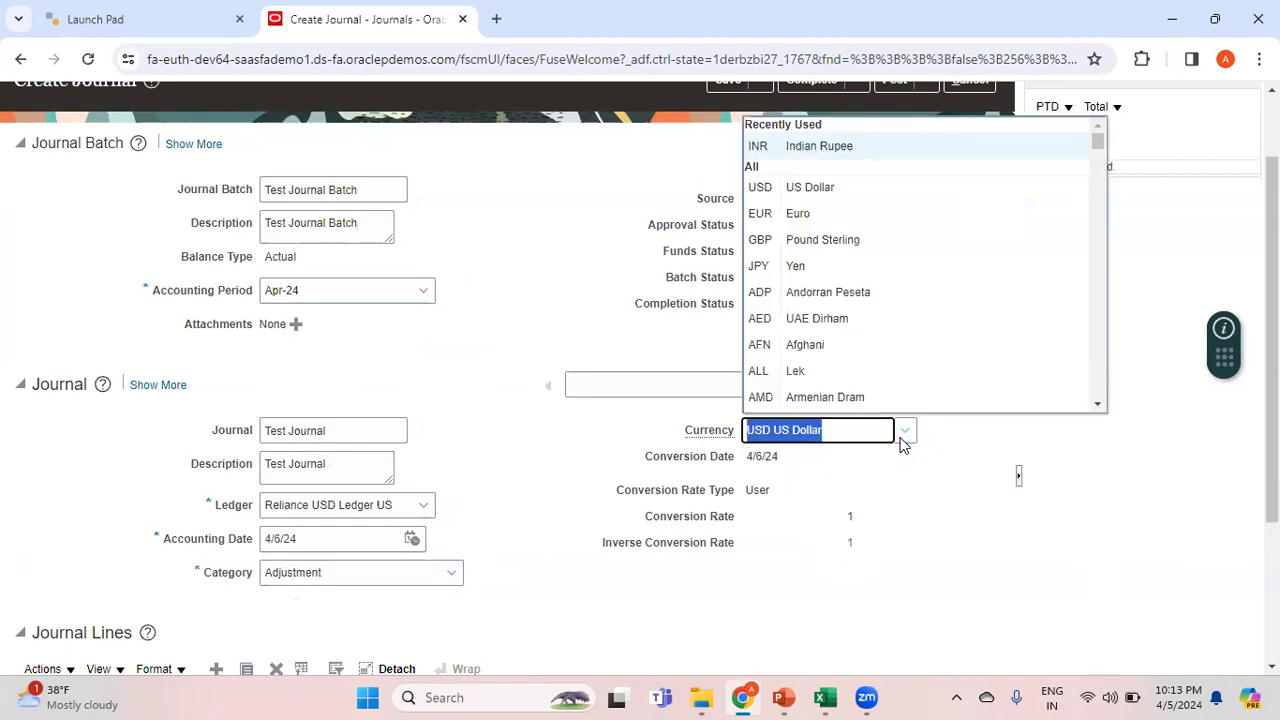
{"action": "type", "text": "in"}
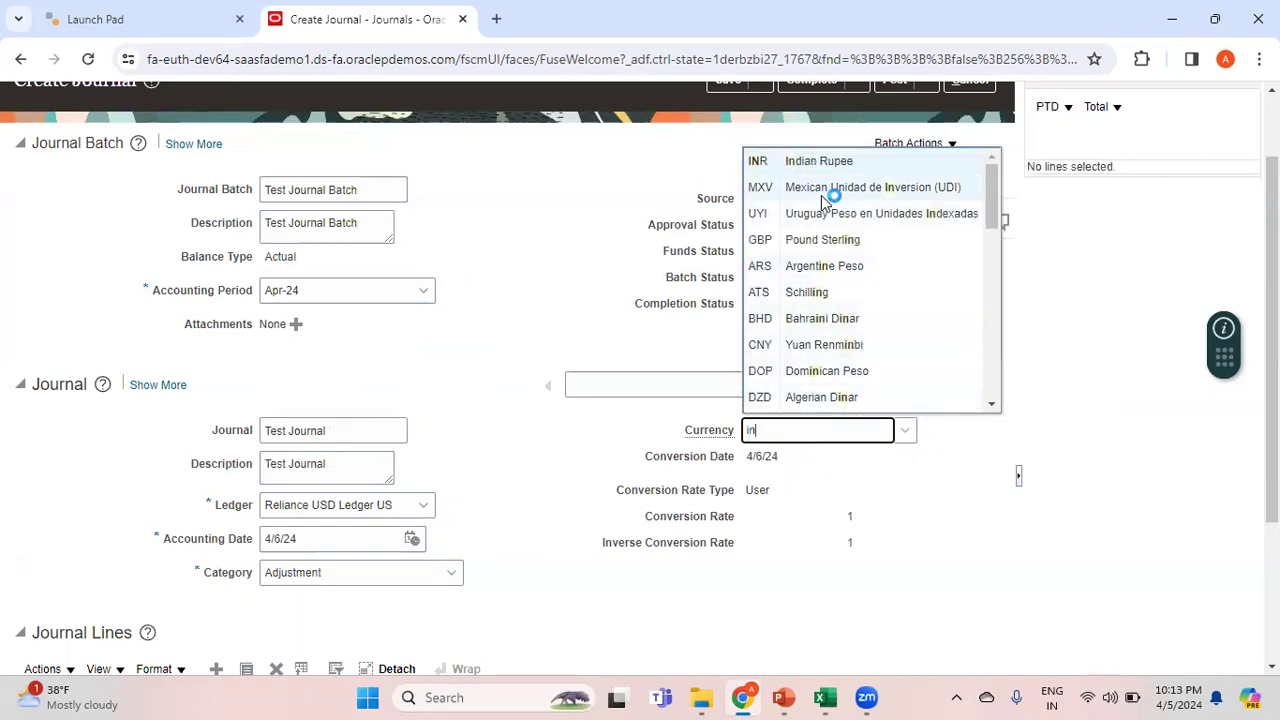
{"action": "left_click", "coordinate": [817, 163]}
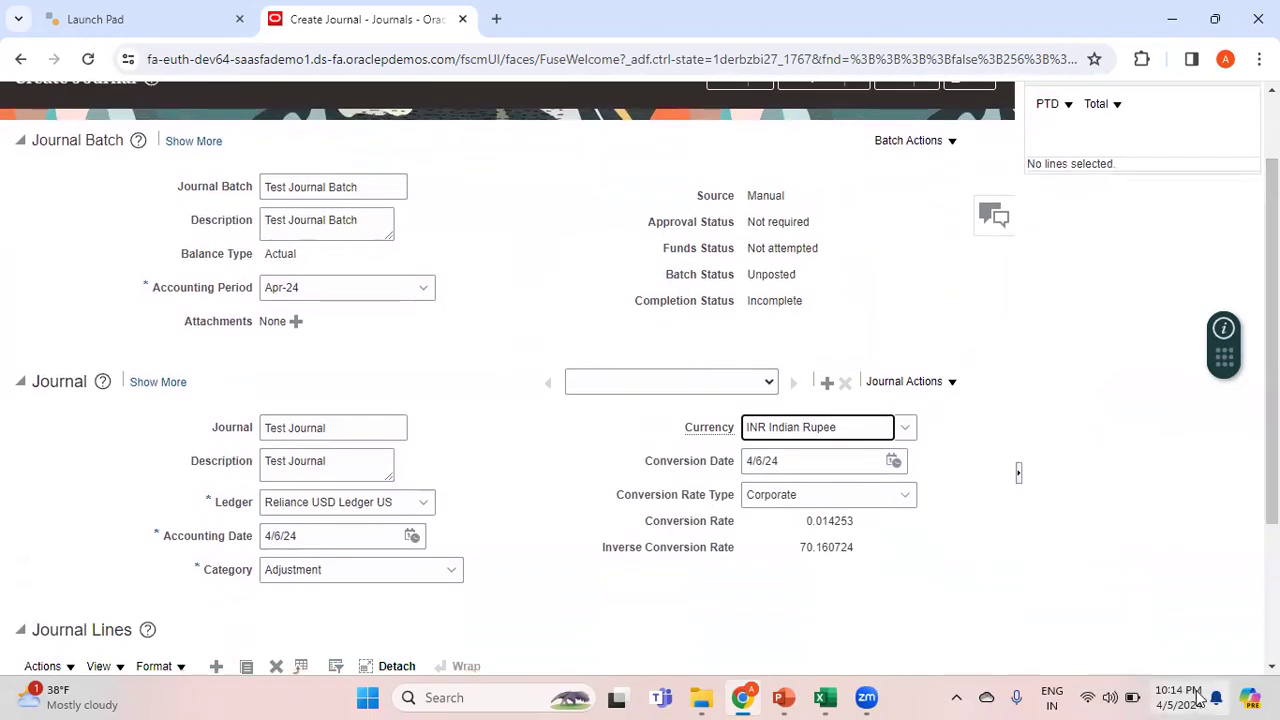
{"action": "left_click", "coordinate": [894, 462]}
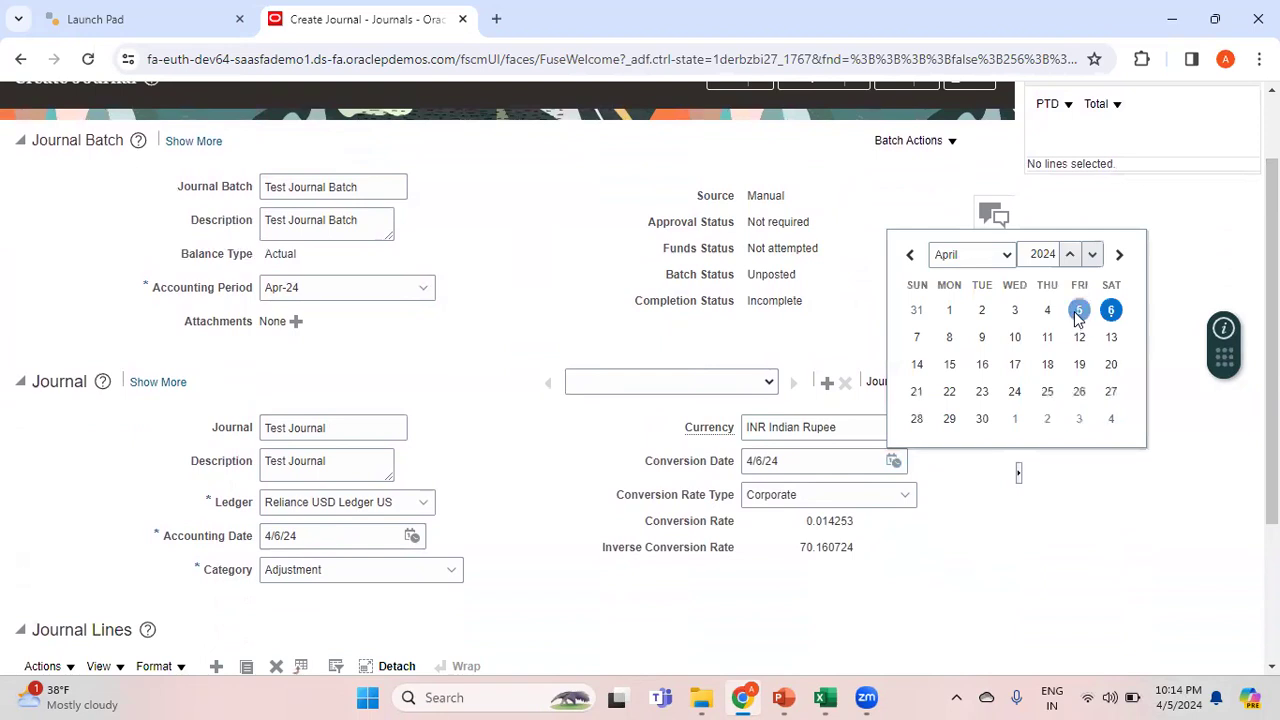
{"action": "left_click", "coordinate": [1079, 310]}
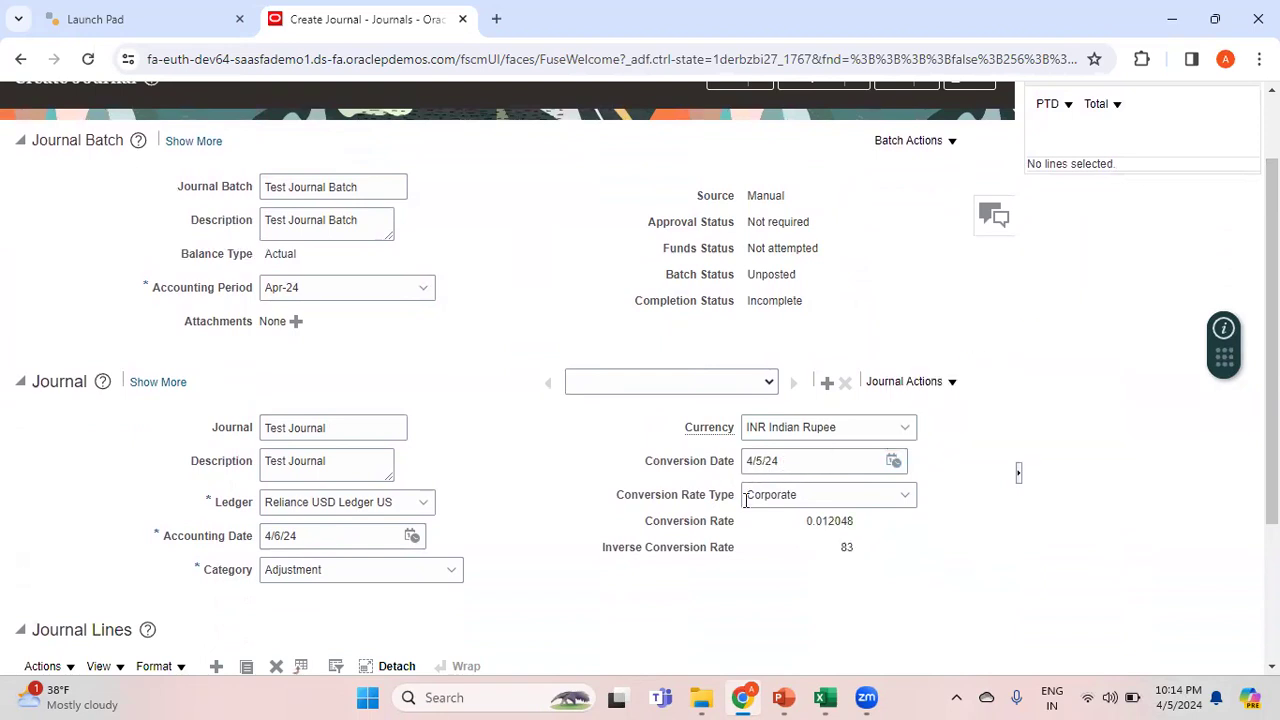
- Review the conversion rate types, set the type to User and enter an inverse conversion rate of 82
{"action": "left_click", "coordinate": [904, 497]}
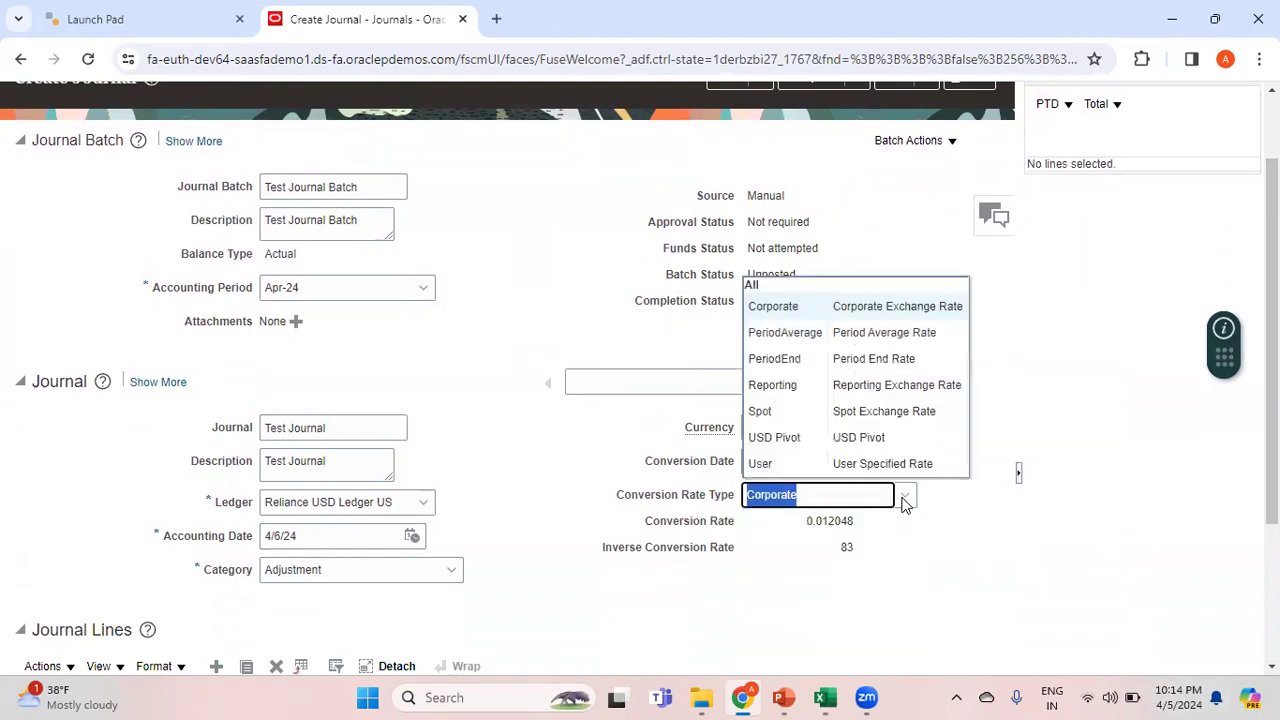
{"action": "left_click", "coordinate": [928, 557]}
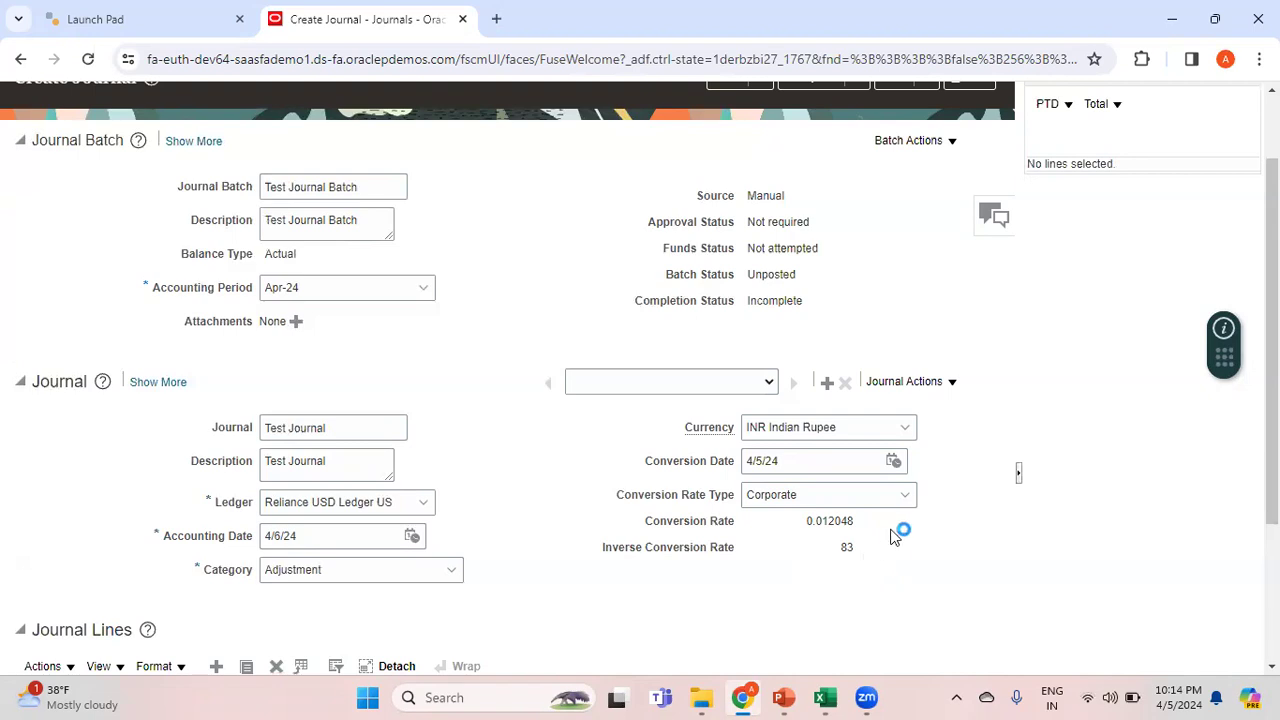
{"action": "left_click", "coordinate": [904, 497]}
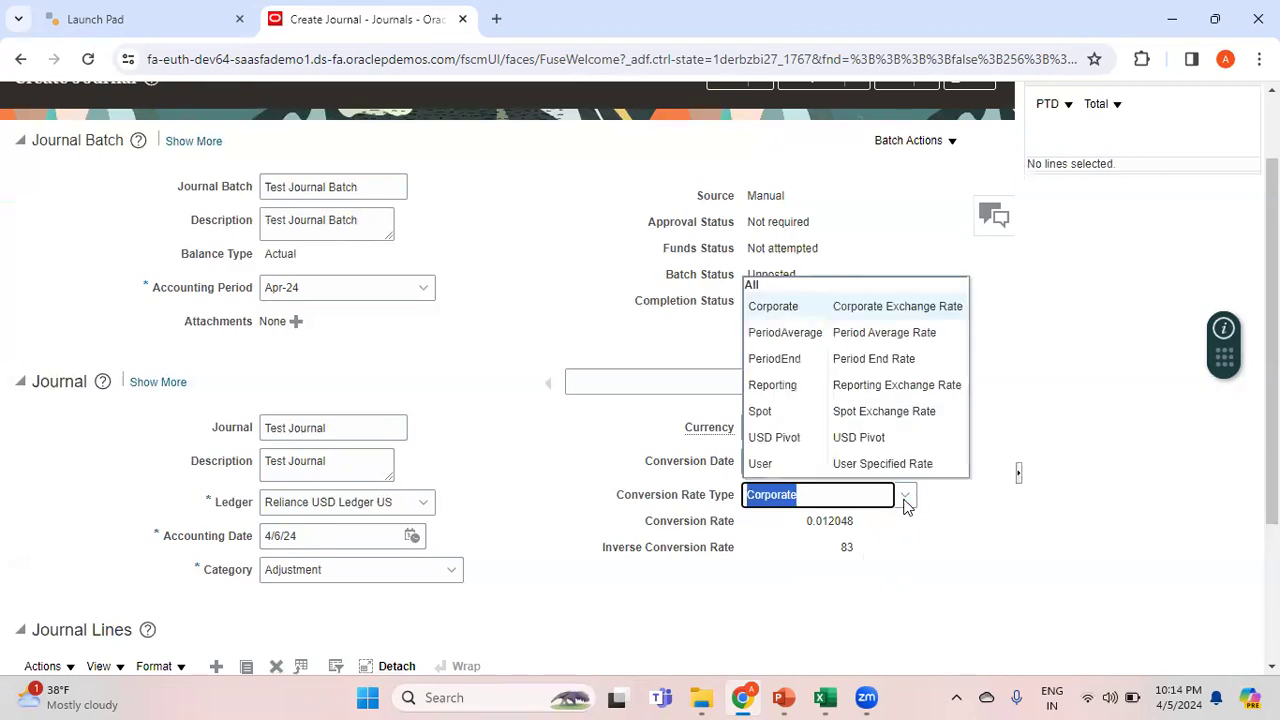
{"action": "left_click", "coordinate": [814, 464]}
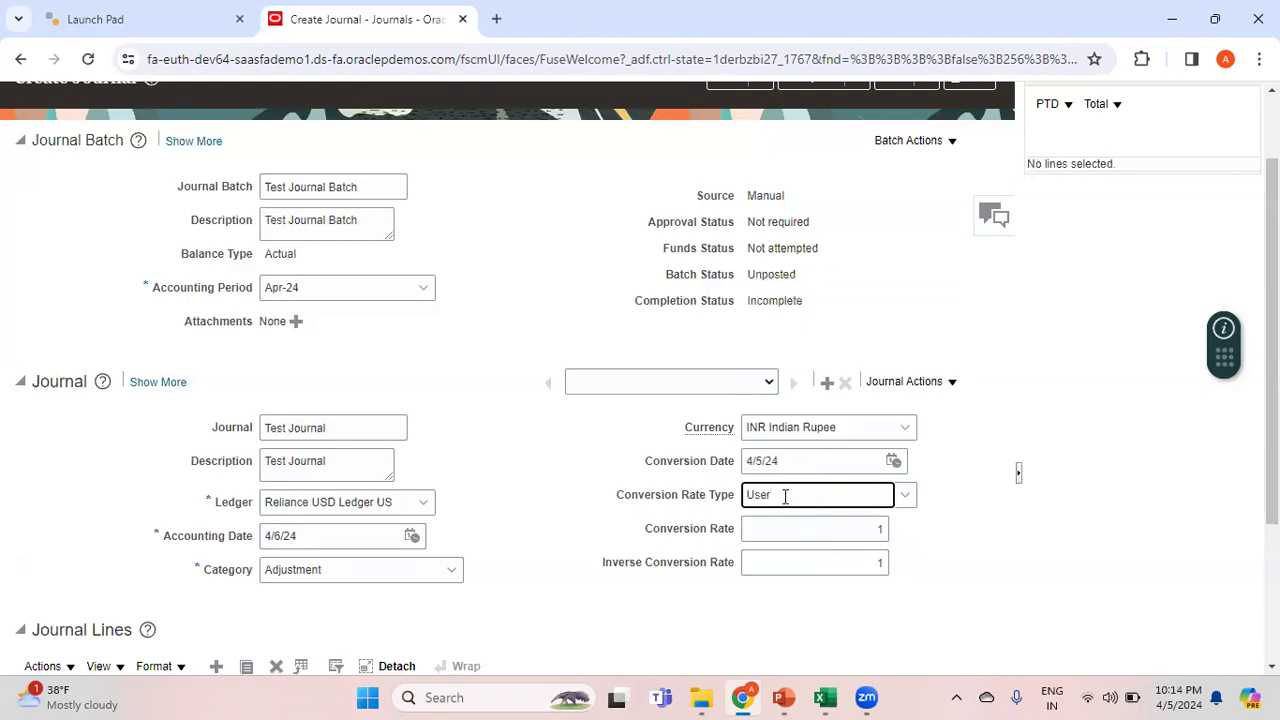
{"action": "left_click", "coordinate": [943, 553]}
{"action": "left_click", "coordinate": [858, 570]}
{"action": "left_click_drag", "start_coordinate": [858, 570], "coordinate": [889, 571]}
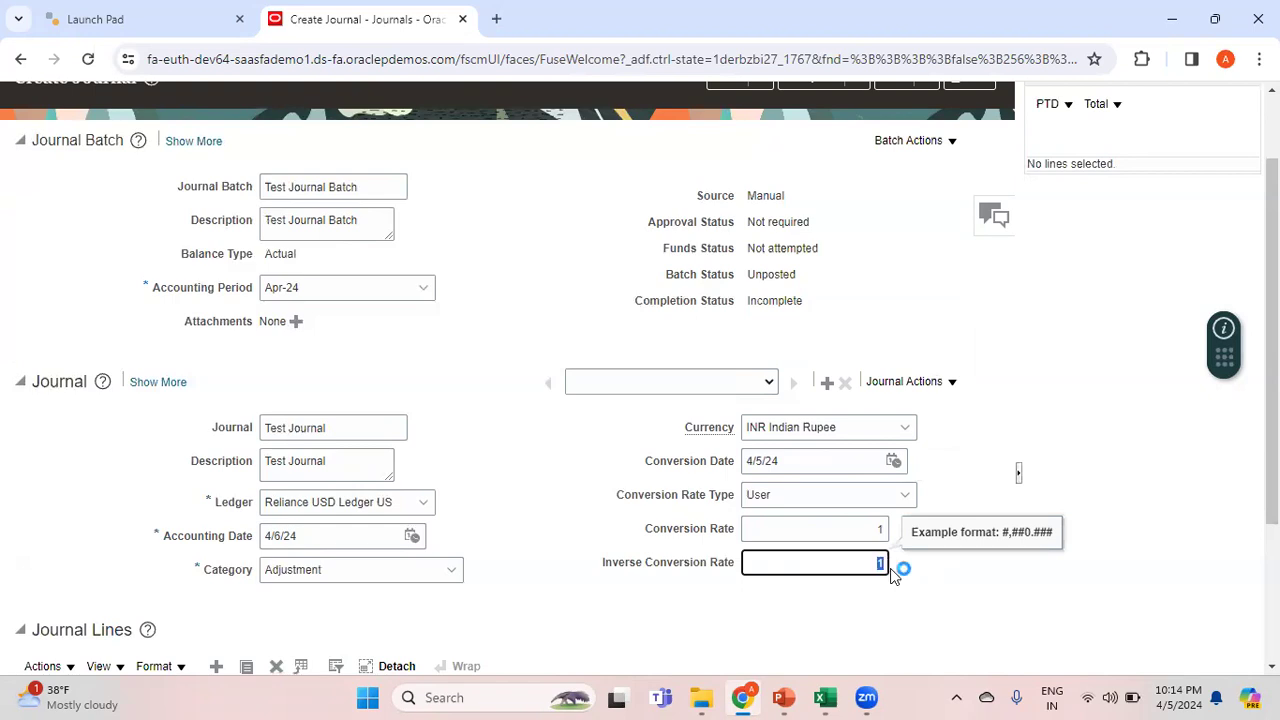
{"action": "type", "text": "82"}
{"action": "left_click", "coordinate": [938, 575]}
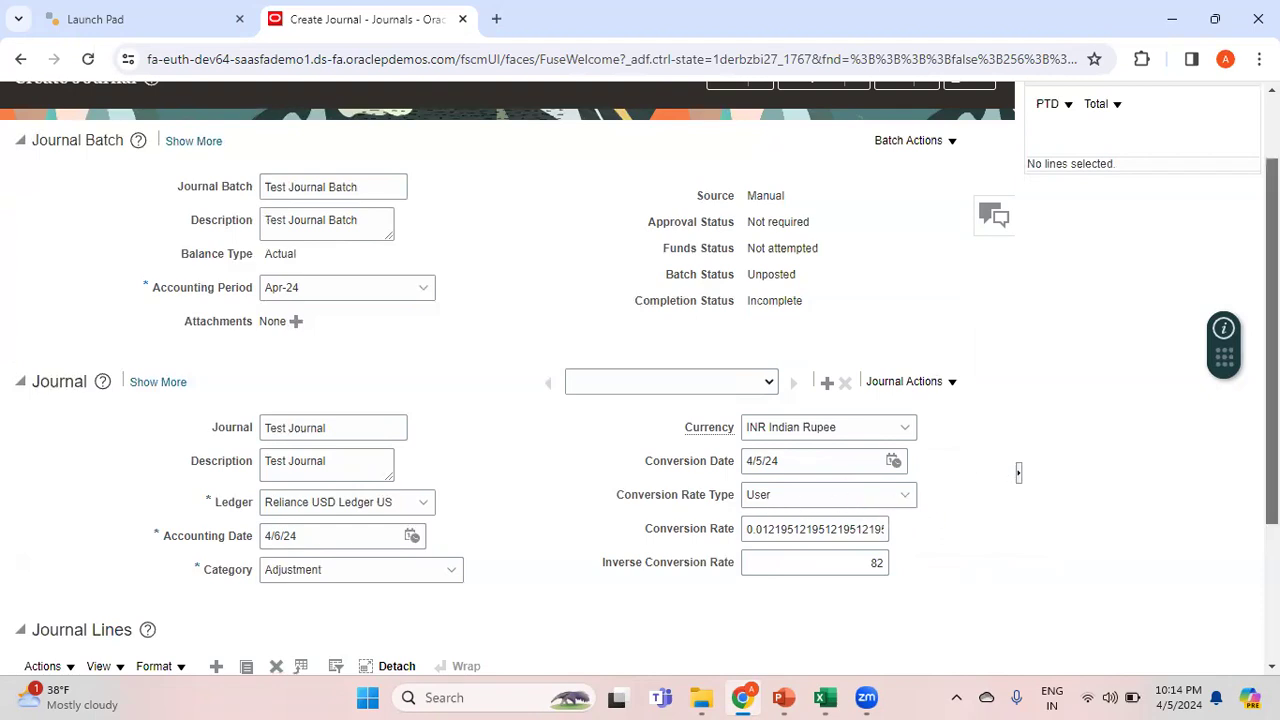
- For the account on journal line 1, set Company to 003 and CostCenter to 0020 Finance and Accounting
{"action": "scroll", "coordinate": [1272, 400], "scroll_direction": "down", "scroll_amount": 2}
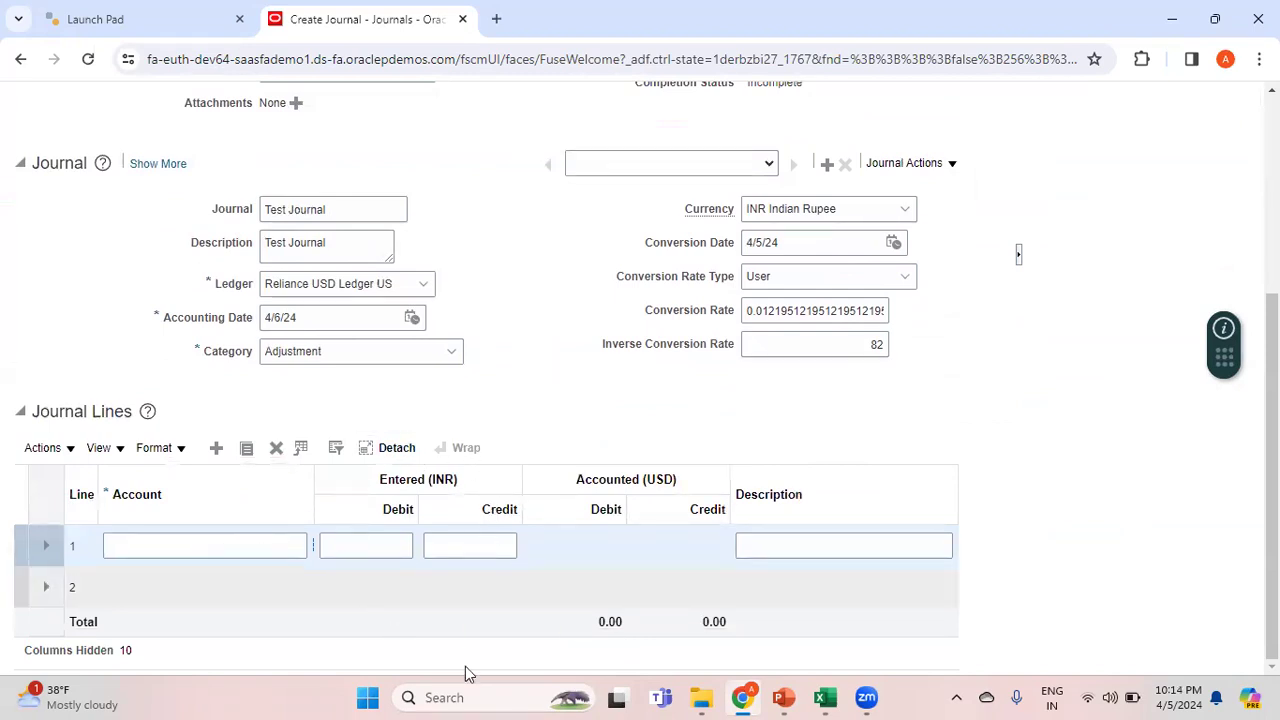
{"action": "left_click", "coordinate": [312, 549]}
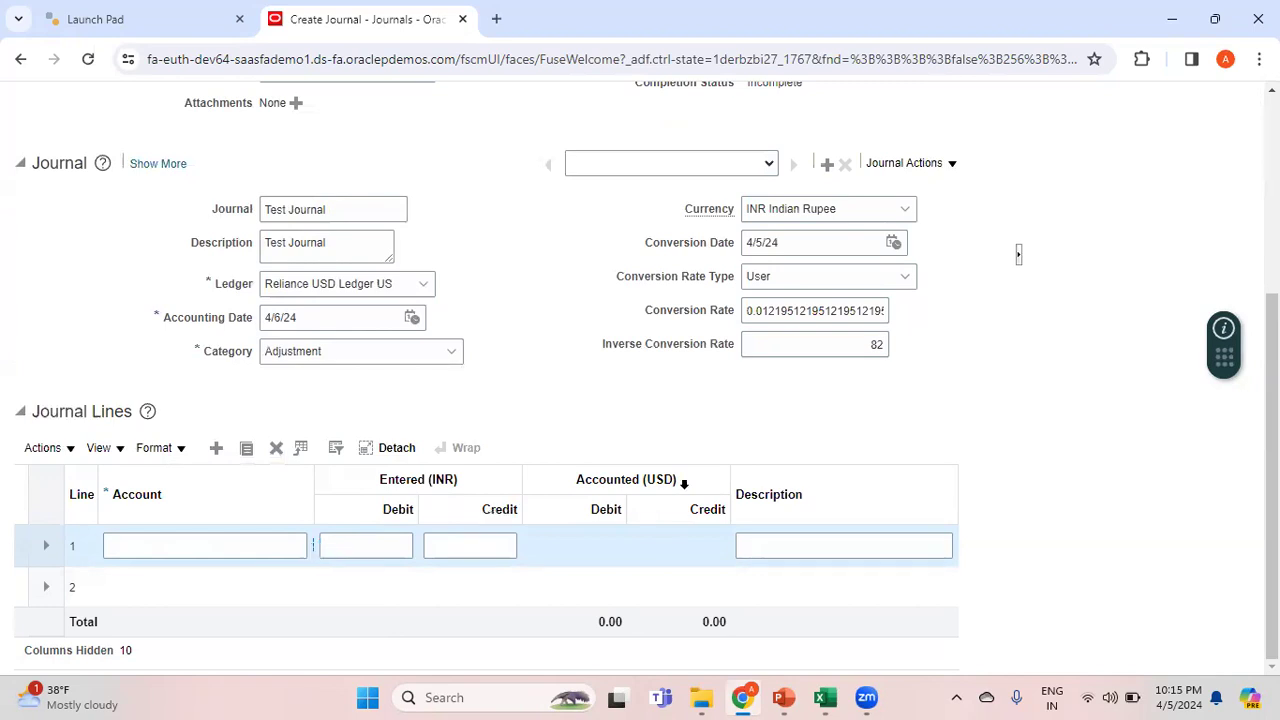
{"action": "left_click", "coordinate": [312, 545]}
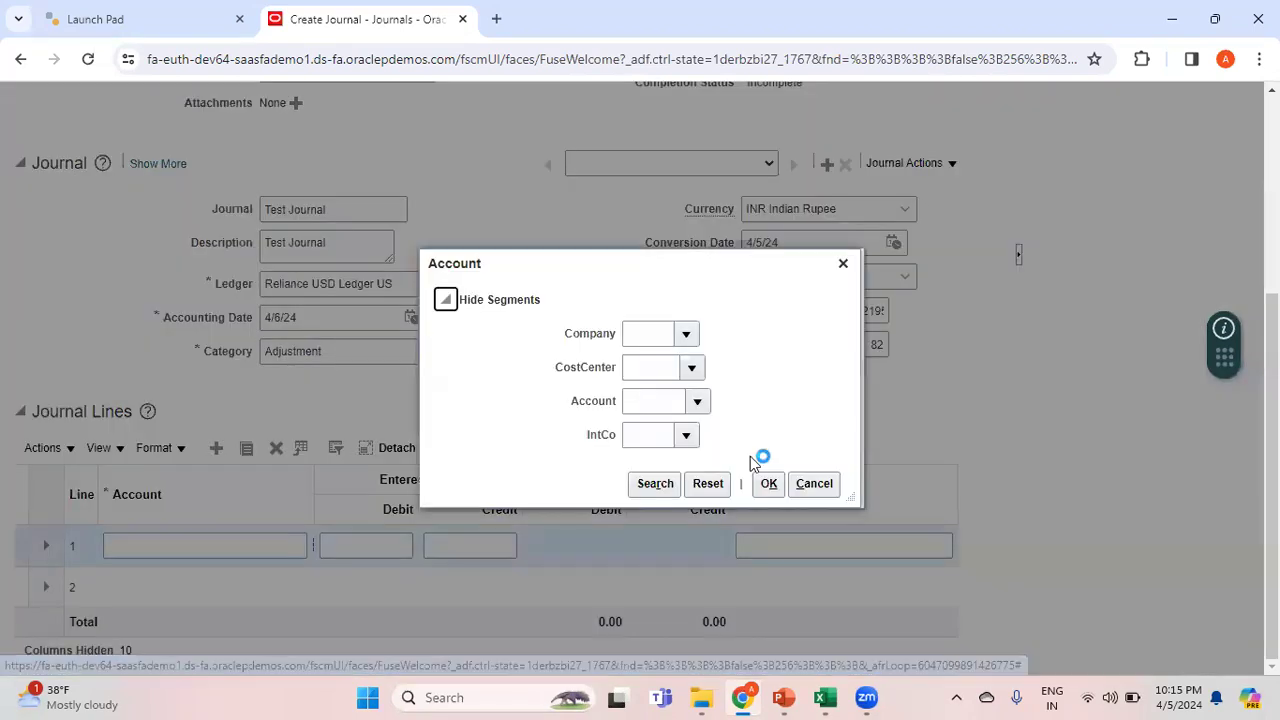
{"action": "left_click", "coordinate": [635, 333]}
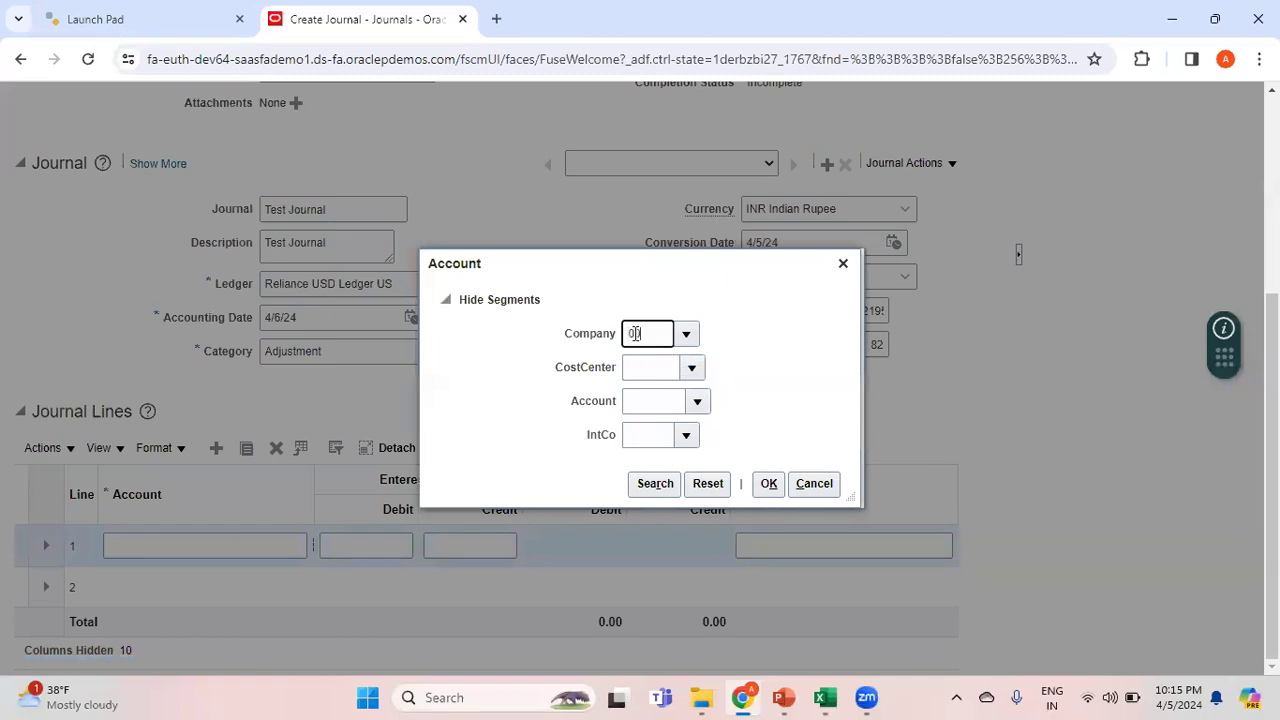
{"action": "left_click", "coordinate": [657, 366]}
{"action": "left_click", "coordinate": [694, 364]}
{"action": "left_click", "coordinate": [694, 366]}
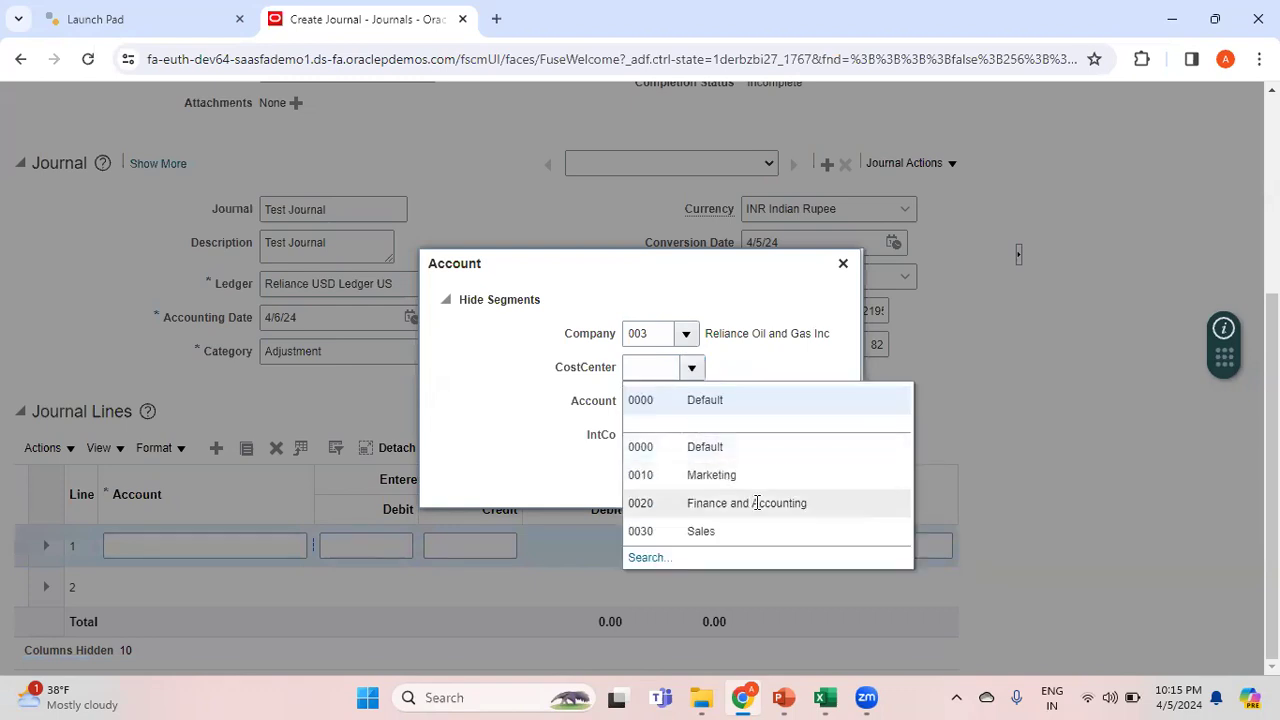
{"action": "left_click", "coordinate": [740, 503]}
- Set the Account segment to 52151 Sales Salaries and IntCo to 000, and apply the combination to line 1
{"action": "left_click", "coordinate": [643, 401]}
{"action": "left_click", "coordinate": [697, 401]}
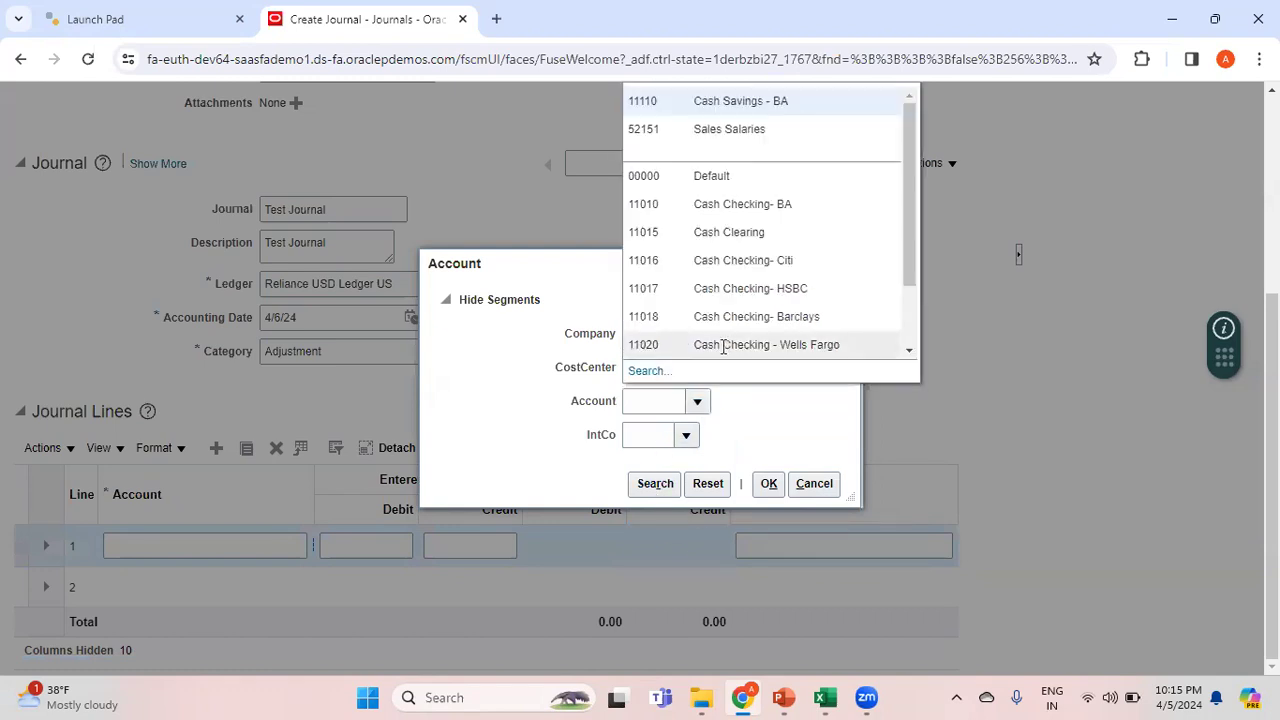
{"action": "left_click", "coordinate": [758, 130]}
{"action": "left_click", "coordinate": [641, 438]}
{"action": "type", "text": "000"}
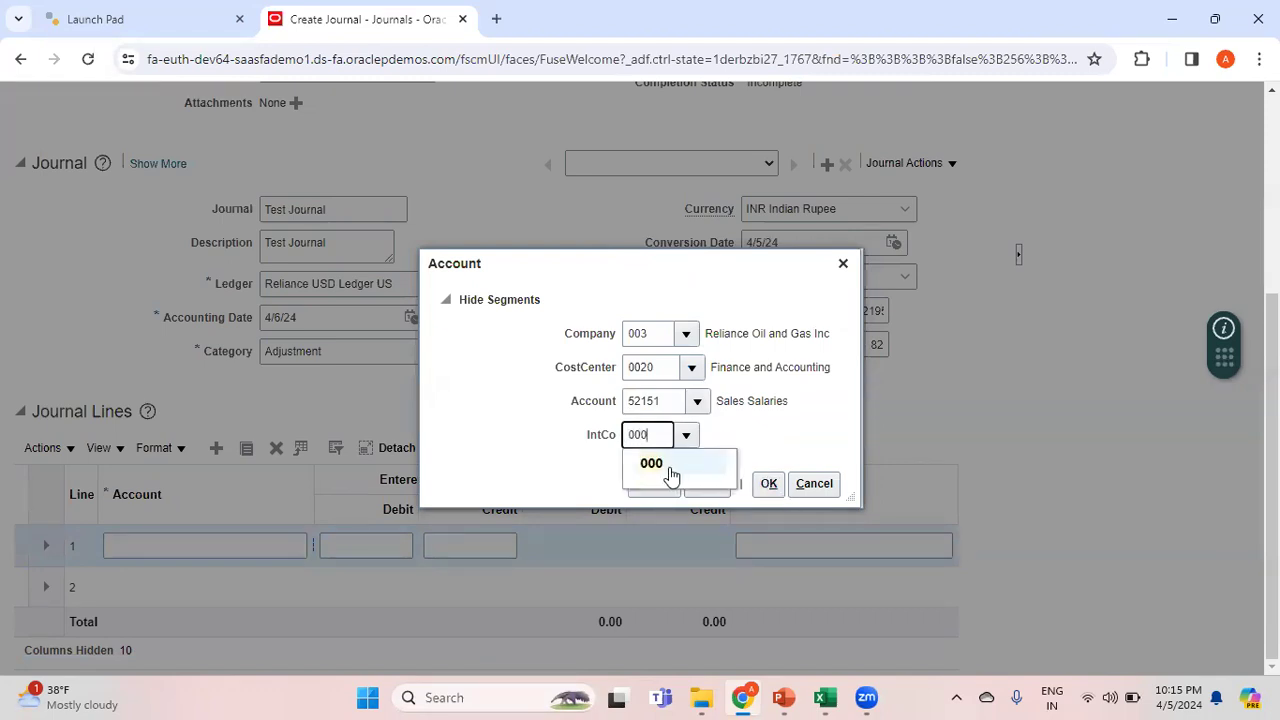
{"action": "left_click", "coordinate": [678, 476]}
{"action": "left_click", "coordinate": [780, 490]}
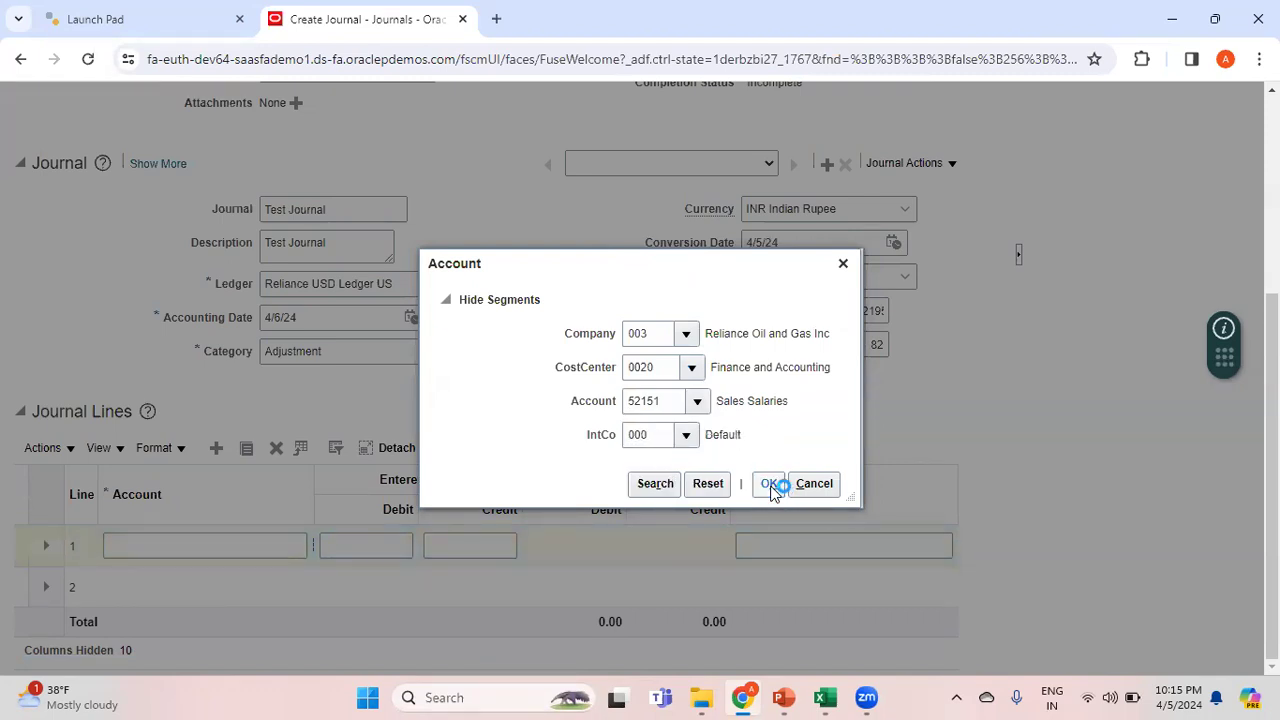
- Enter a debit of 100000 INR on journal line 1
{"action": "scroll", "coordinate": [772, 492], "scroll_direction": "up", "scroll_amount": 4}
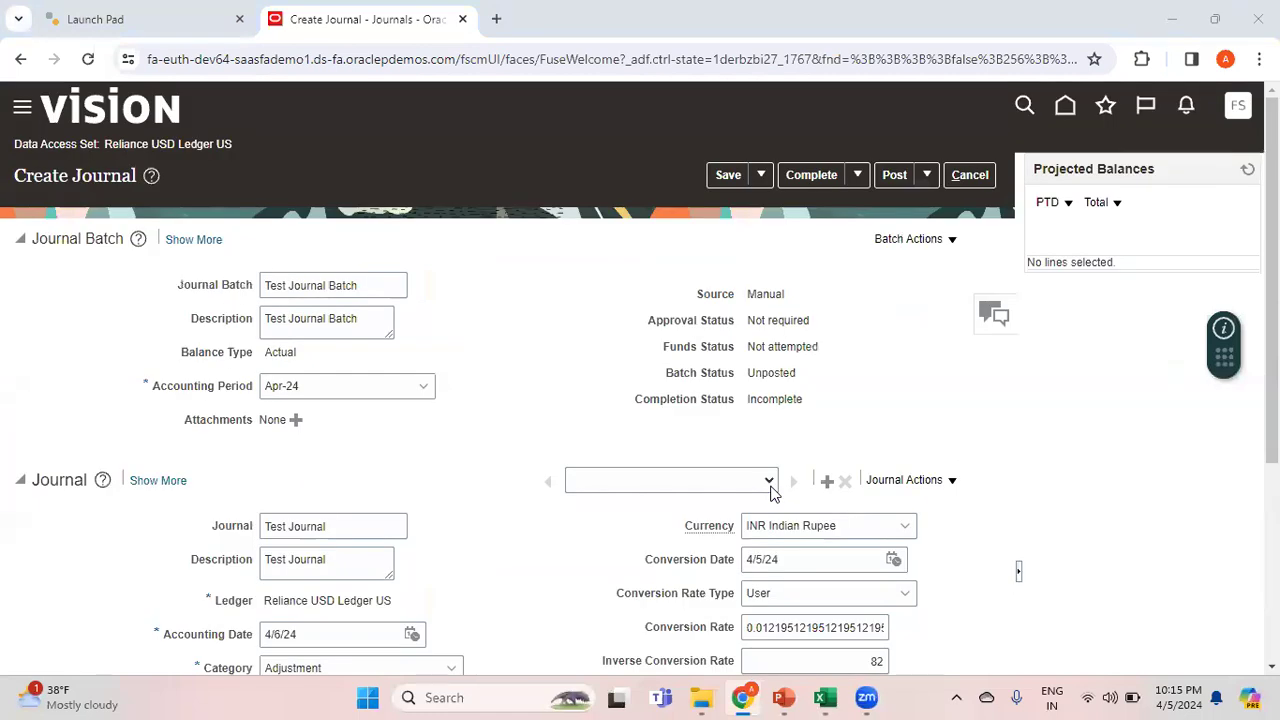
{"action": "left_click", "coordinate": [152, 22]}
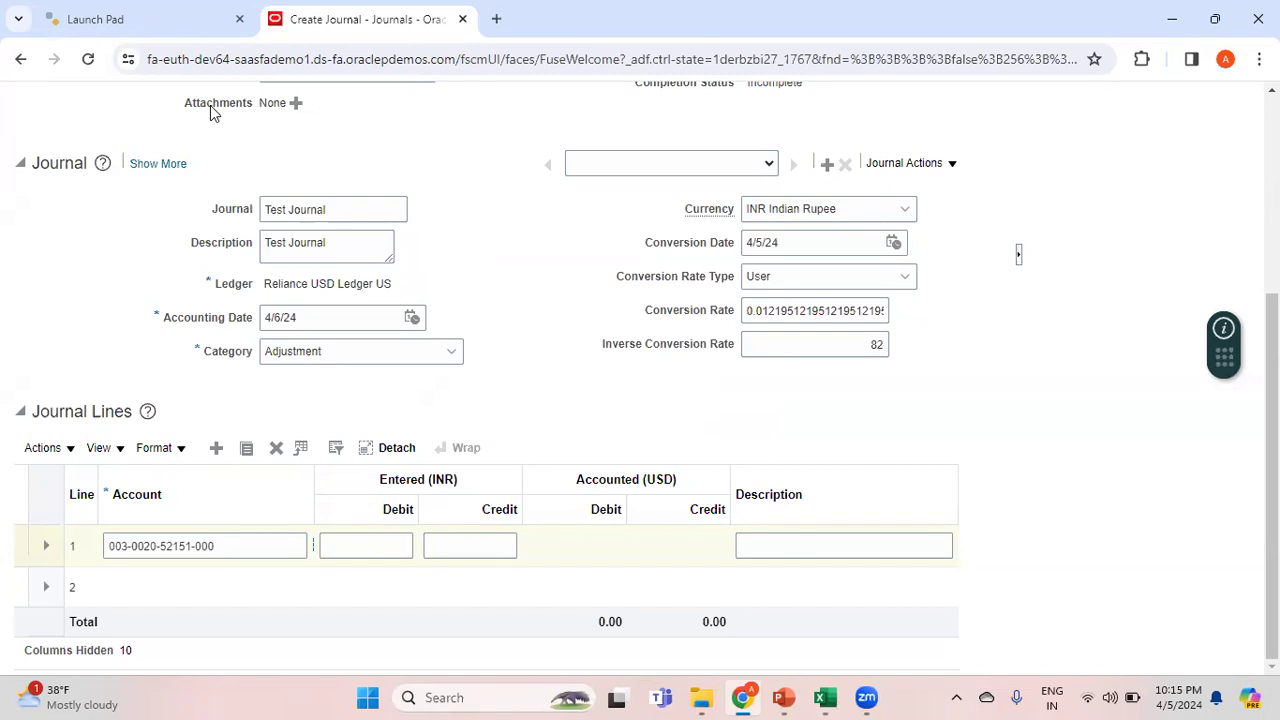
{"action": "left_click", "coordinate": [393, 542]}
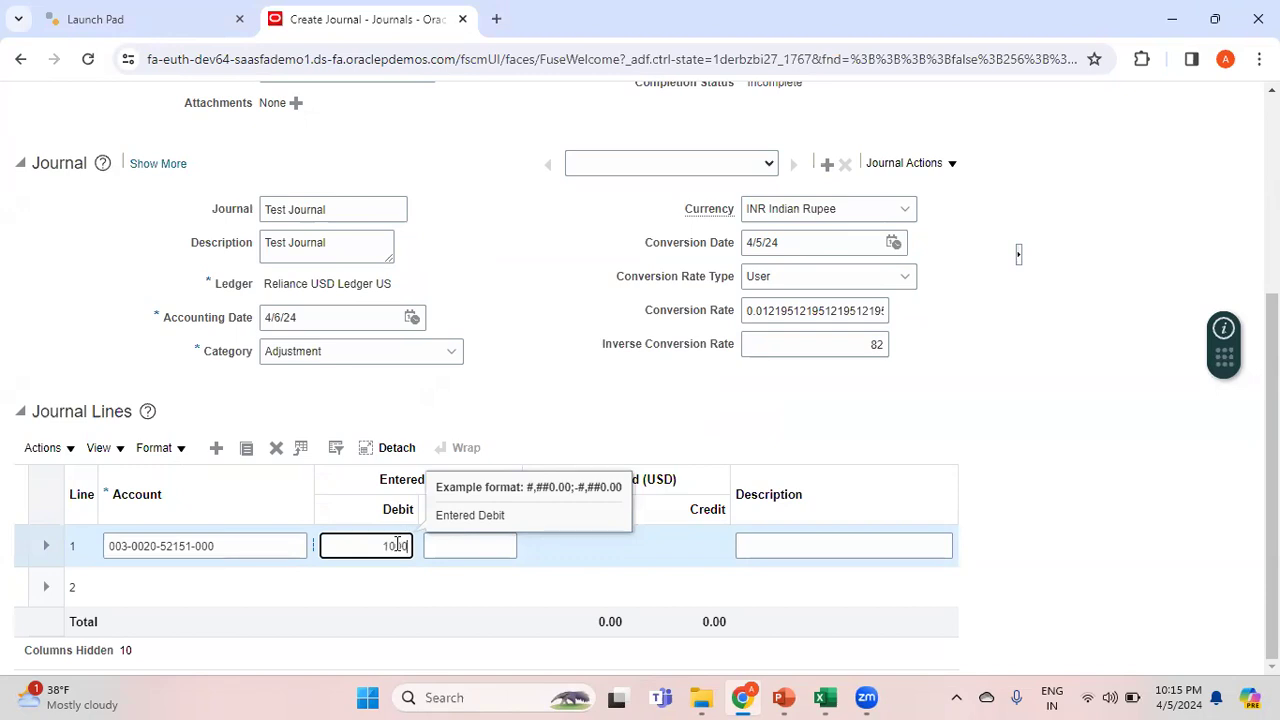
{"action": "type", "text": "100000"}
{"action": "key", "text": "Tab"}
{"action": "key", "text": "Tab"}
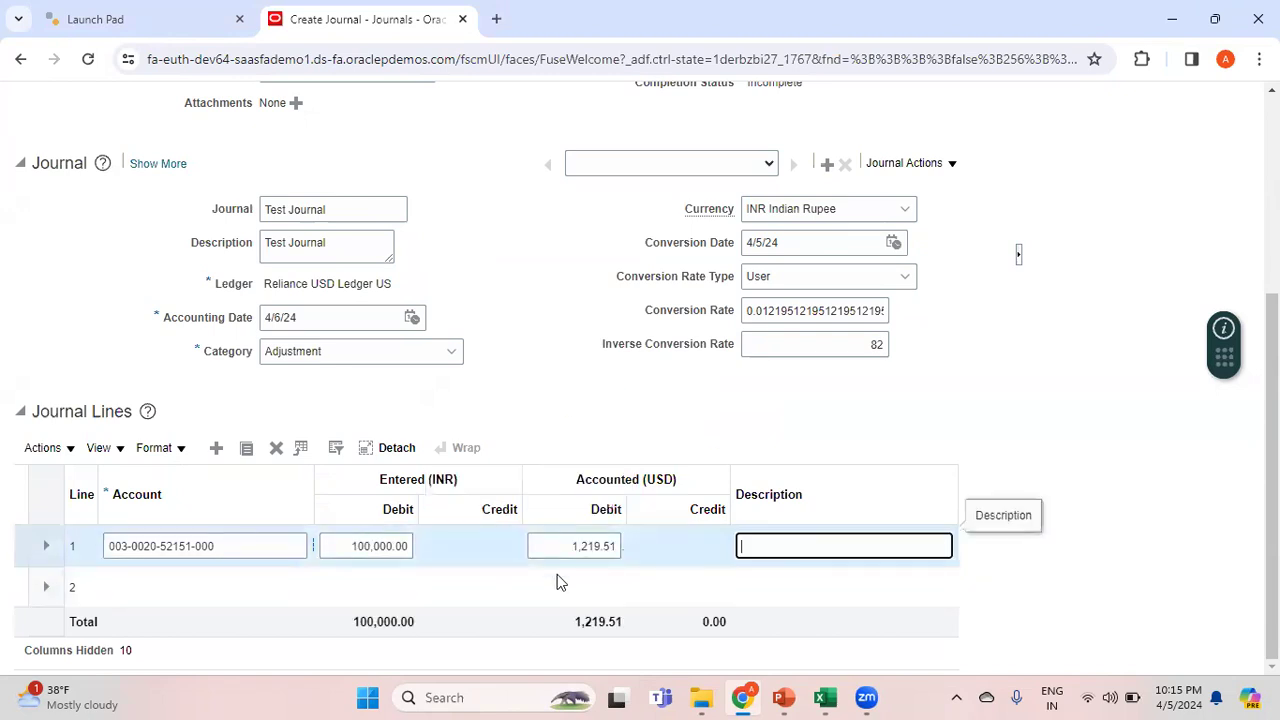
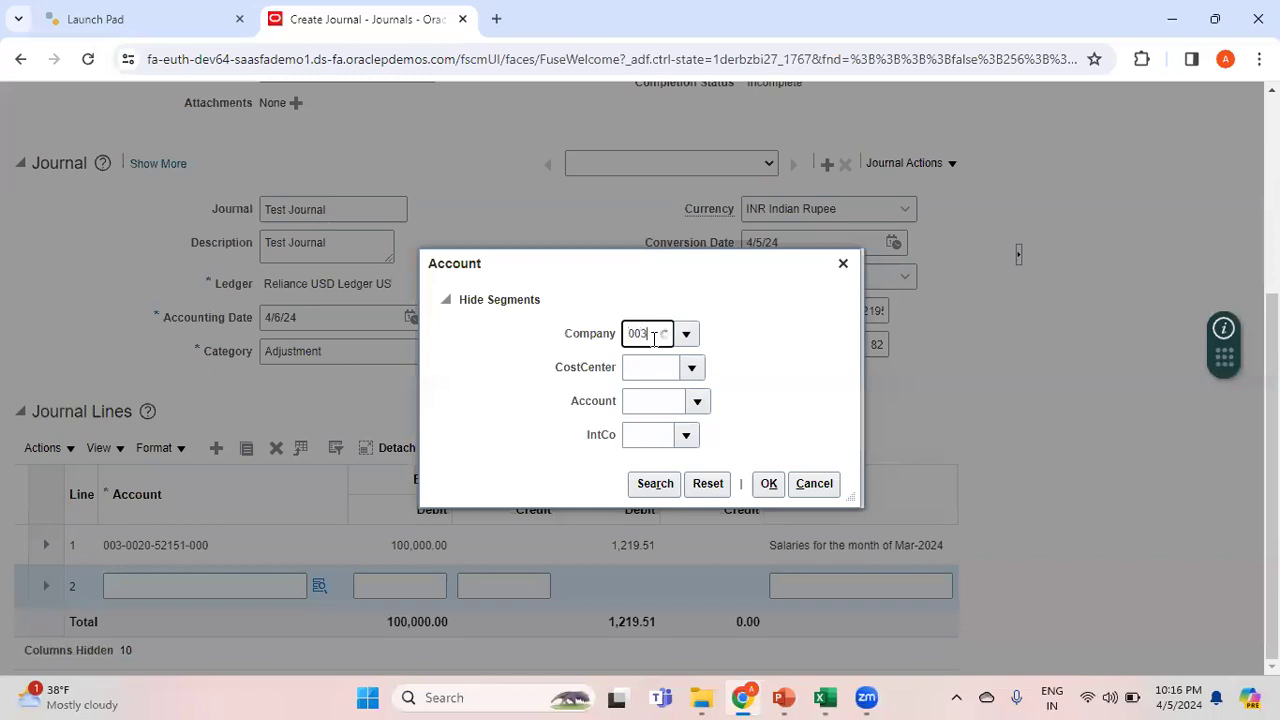
- For the account on journal line 2, set CostCenter to 0000, Account to 11110 Cash Savings - BA and IntCo to 000, and apply the combination
{"action": "left_click", "coordinate": [648, 362]}
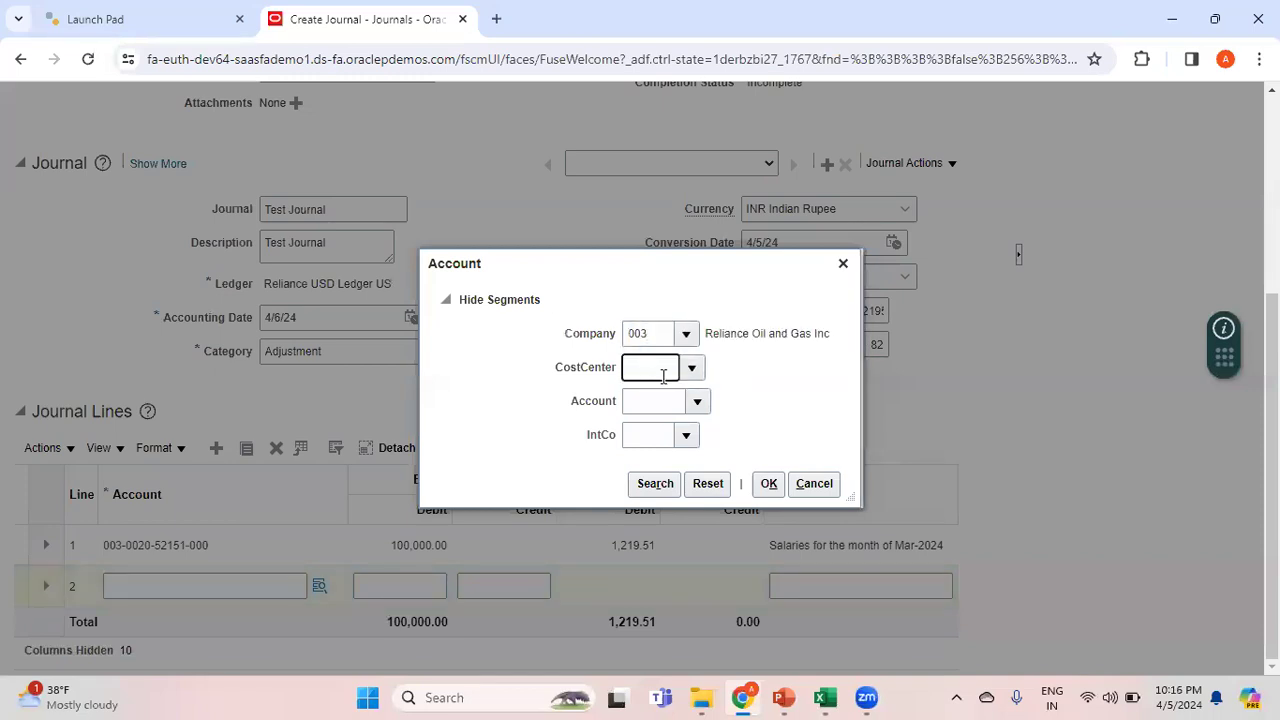
{"action": "left_click", "coordinate": [690, 368]}
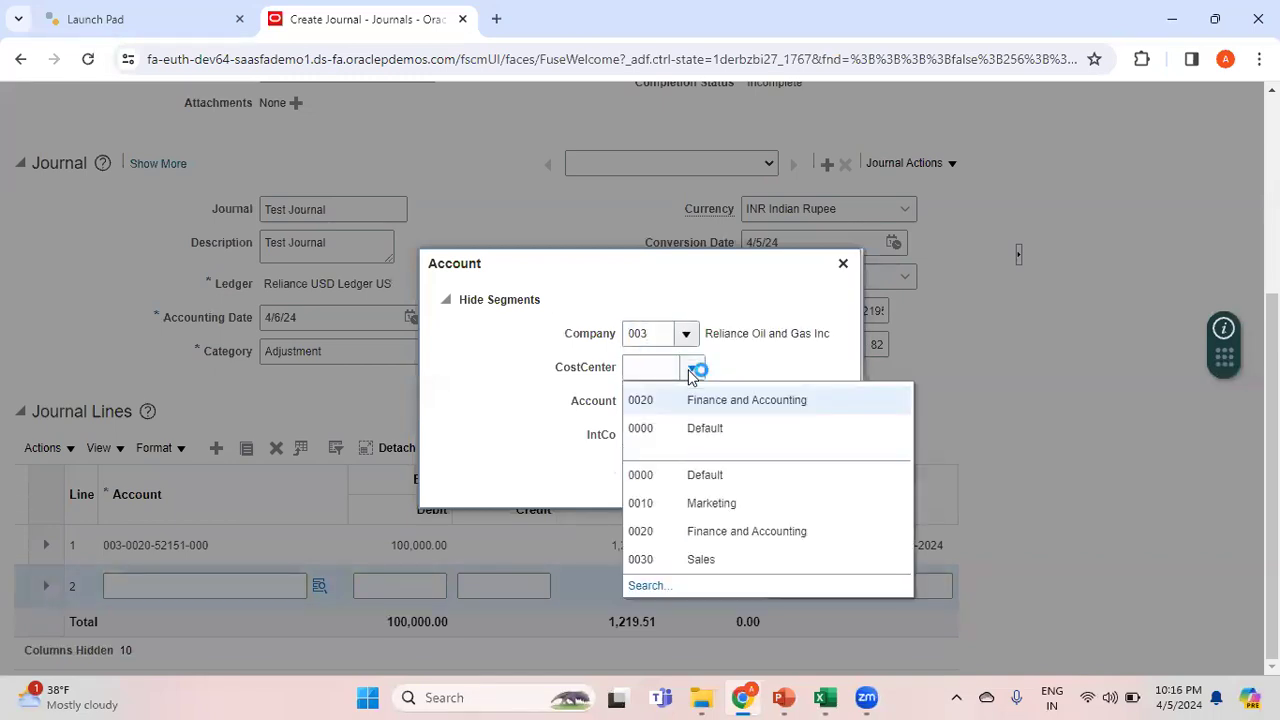
{"action": "key", "text": "Escape"}
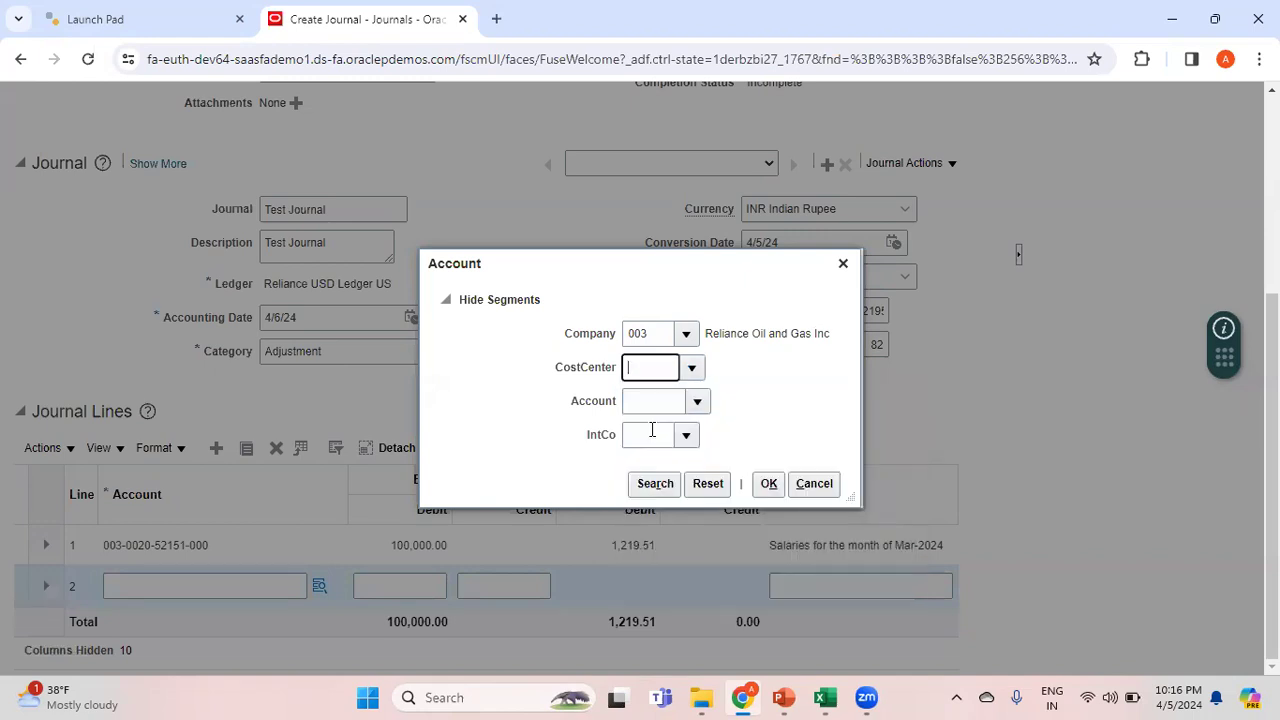
{"action": "type", "text": "0000"}
{"action": "left_click", "coordinate": [697, 401]}
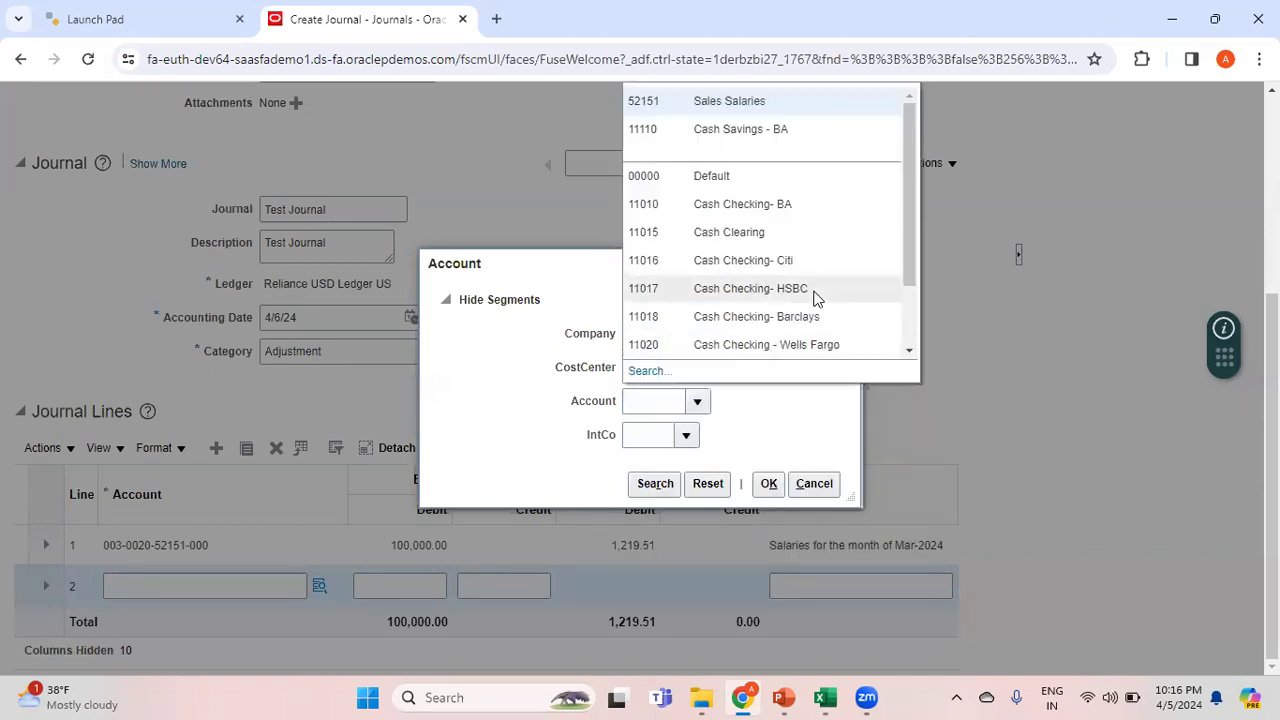
{"action": "left_click", "coordinate": [770, 131]}
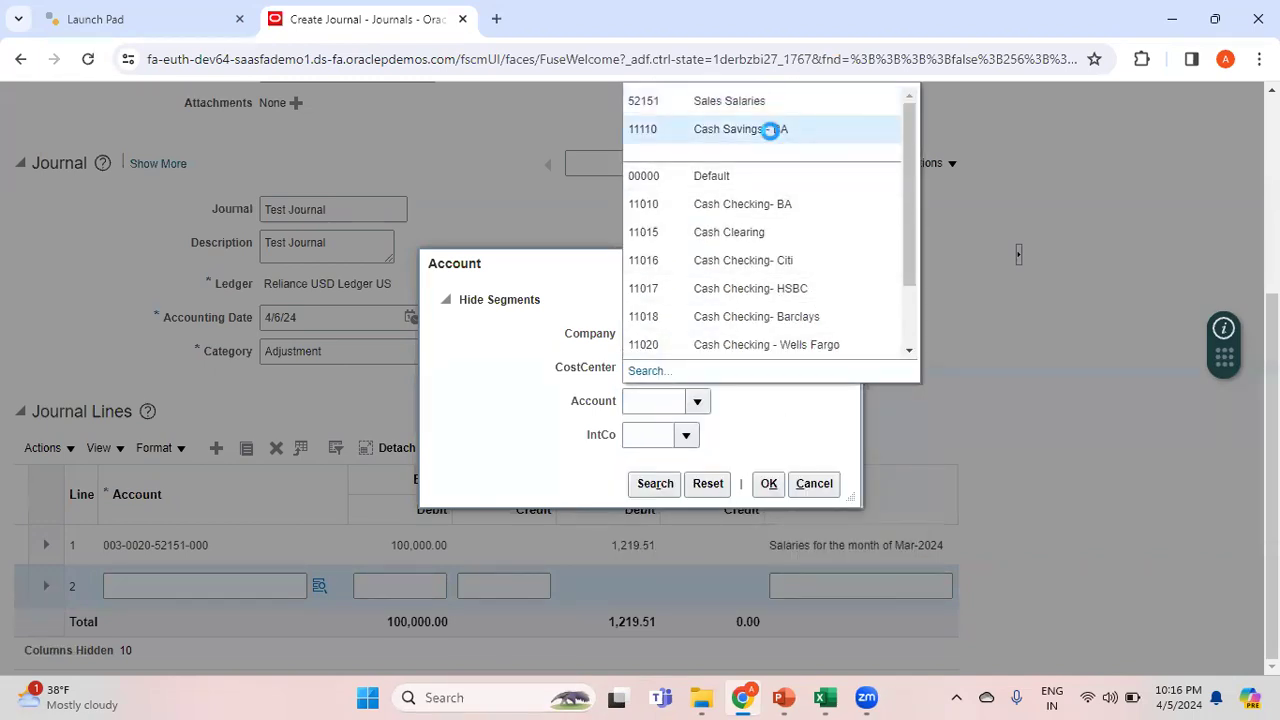
{"action": "left_click", "coordinate": [652, 433]}
{"action": "type", "text": "000"}
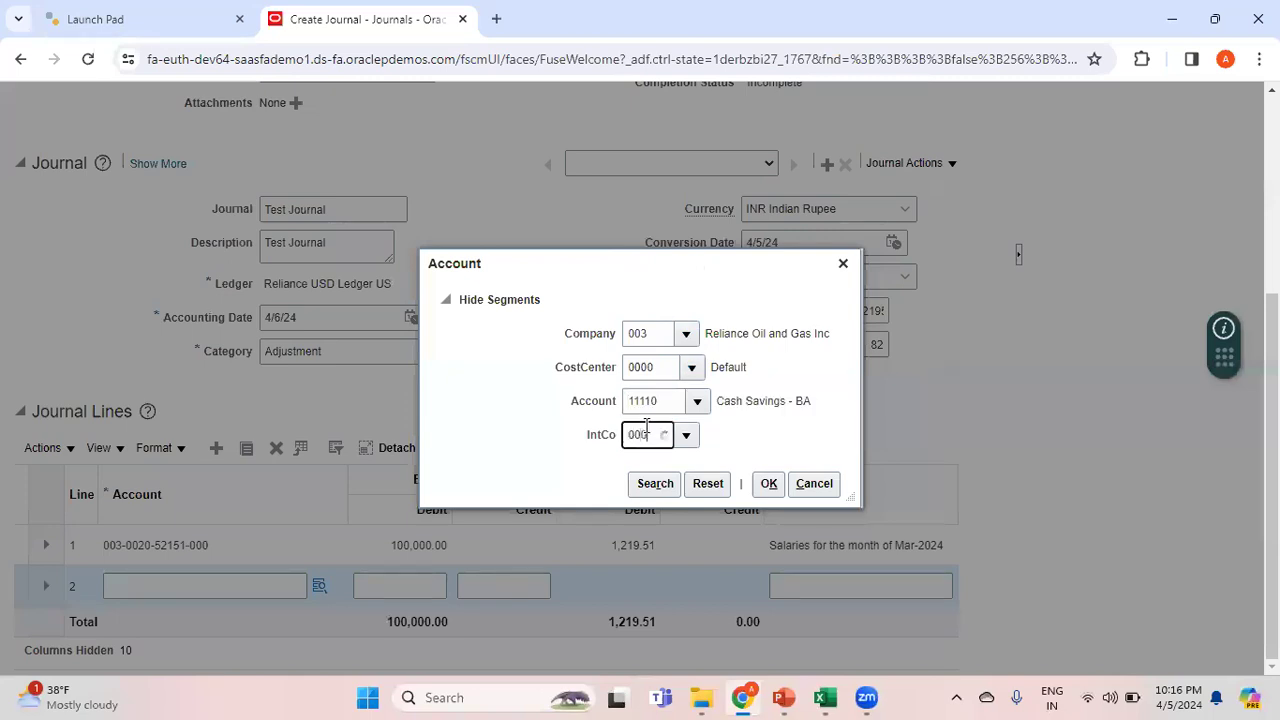
{"action": "left_click", "coordinate": [658, 466]}
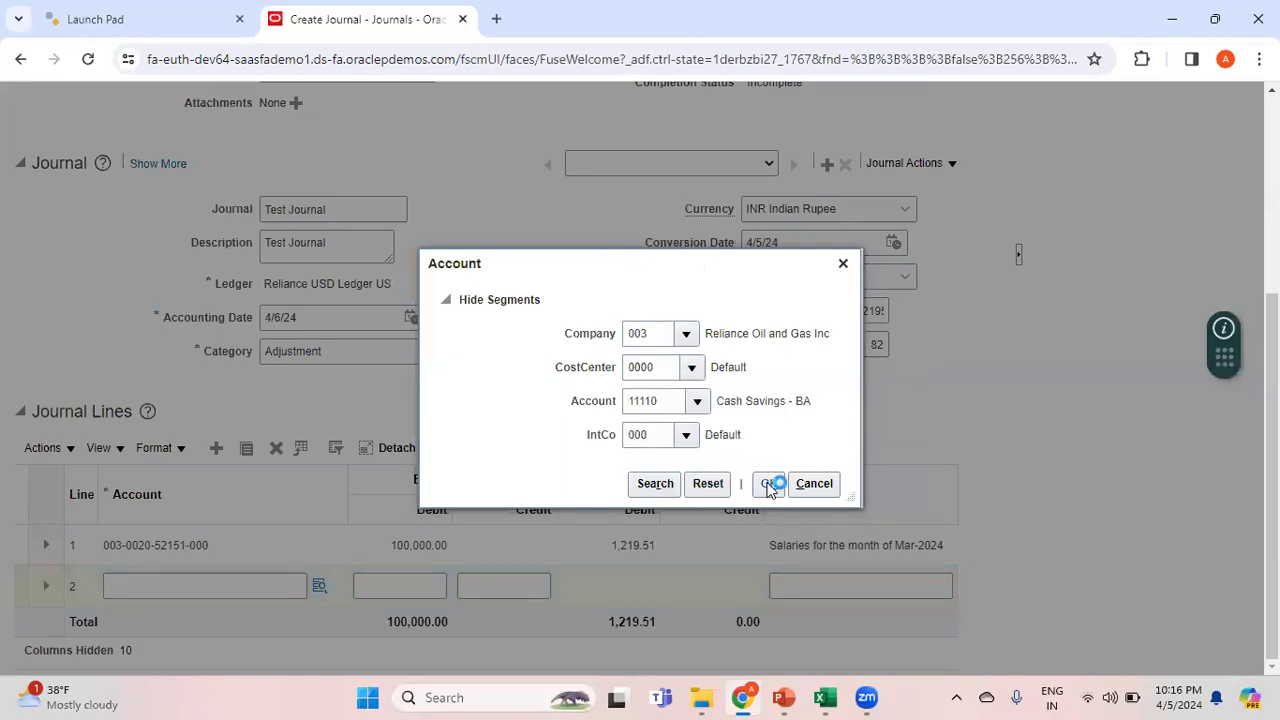
{"action": "left_click", "coordinate": [768, 483]}
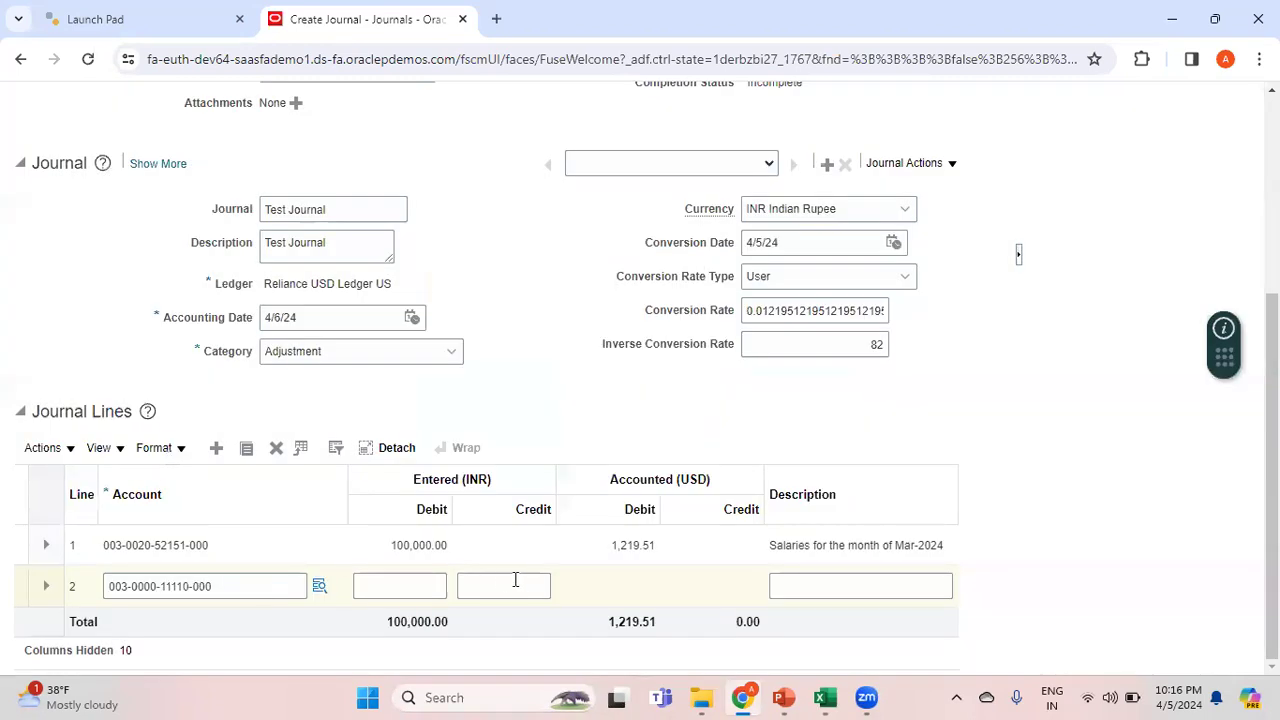
- Enter a credit of 100000 INR on journal line 2 with the description "Salaries for the month of Mar-2024"
{"action": "left_click", "coordinate": [515, 581]}
{"action": "type", "text": "100000"}
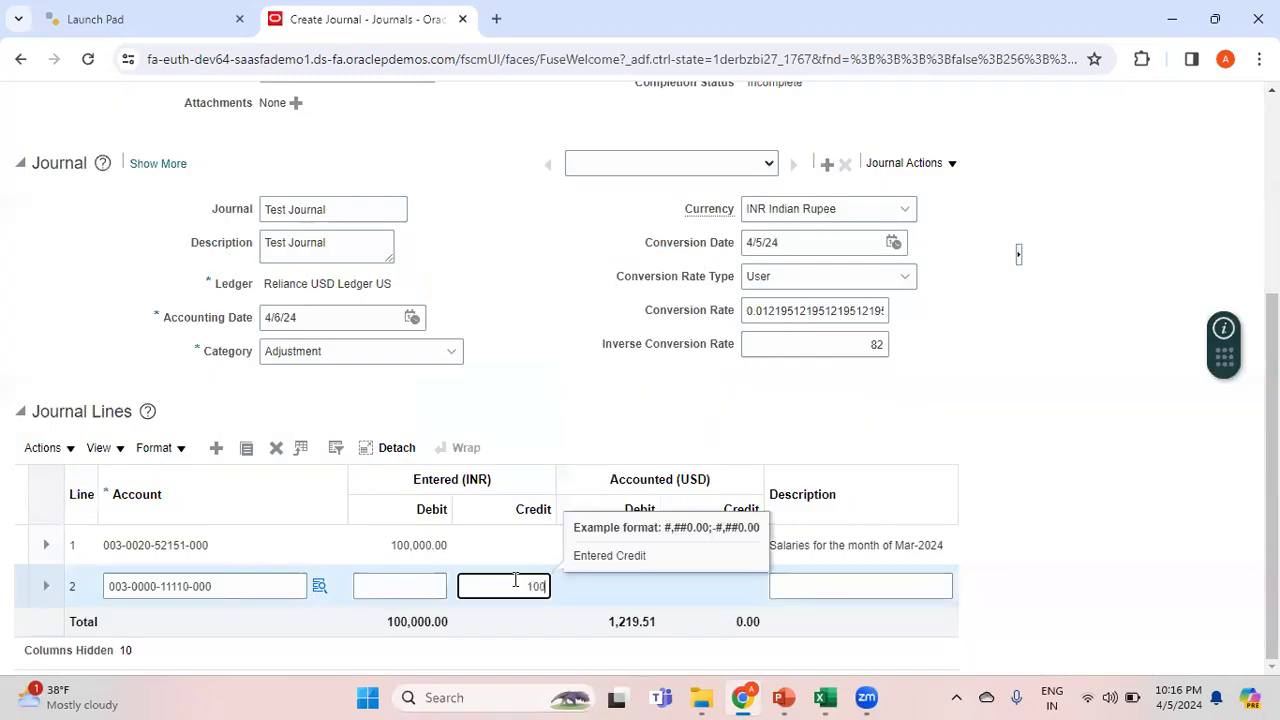
{"action": "left_click", "coordinate": [809, 584]}
{"action": "left_click", "coordinate": [1030, 397]}
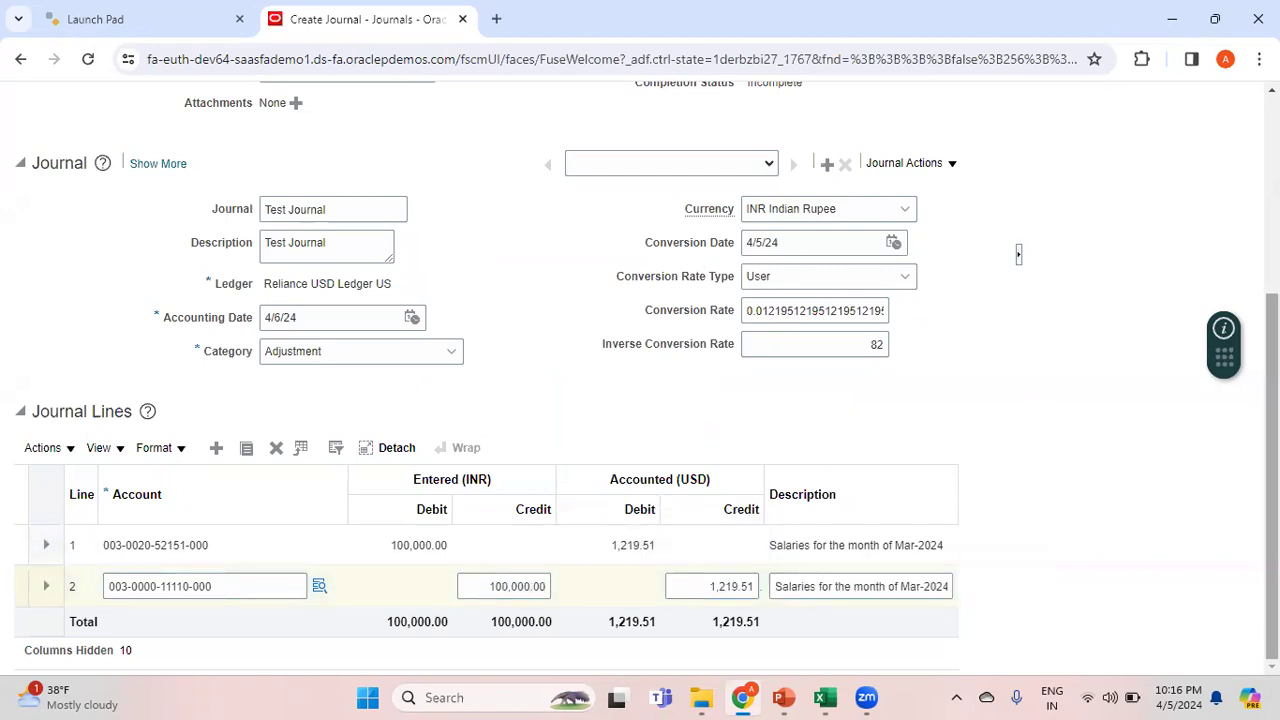
- Post the journal and acknowledge the submission confirmation
{"action": "scroll", "coordinate": [1153, 270], "scroll_direction": "up", "scroll_amount": 3}
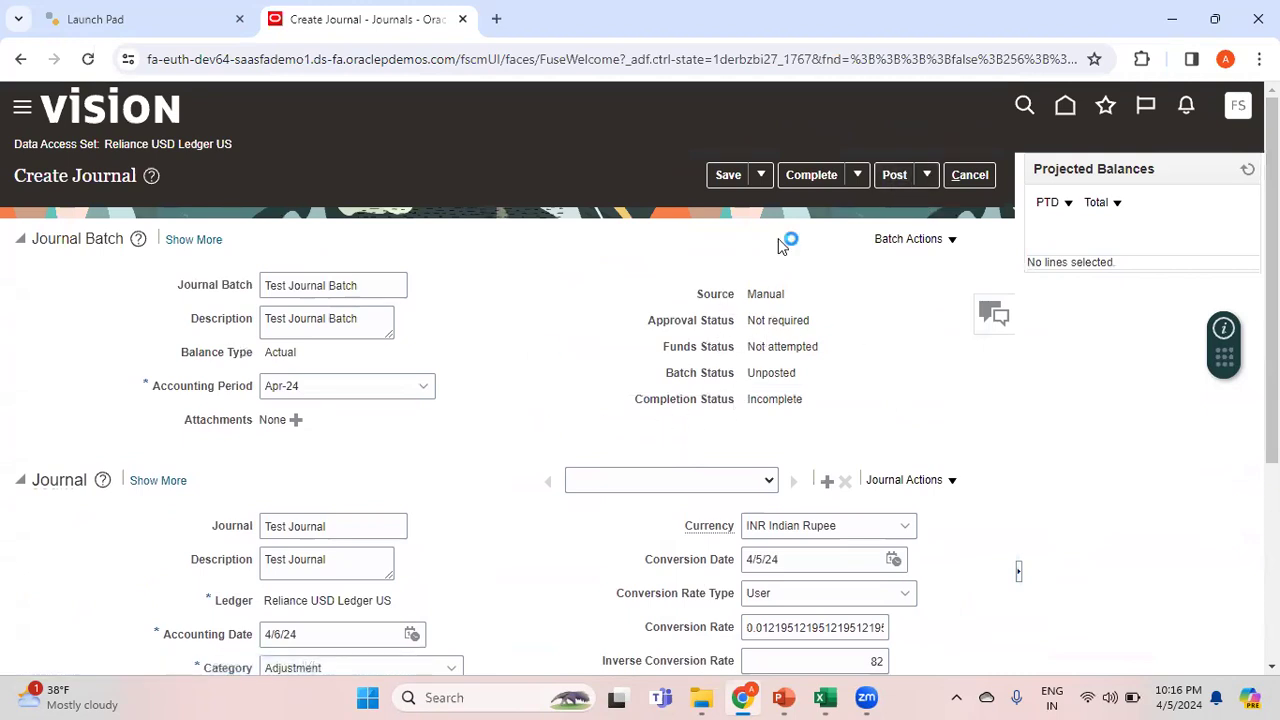
{"action": "left_click", "coordinate": [894, 177]}
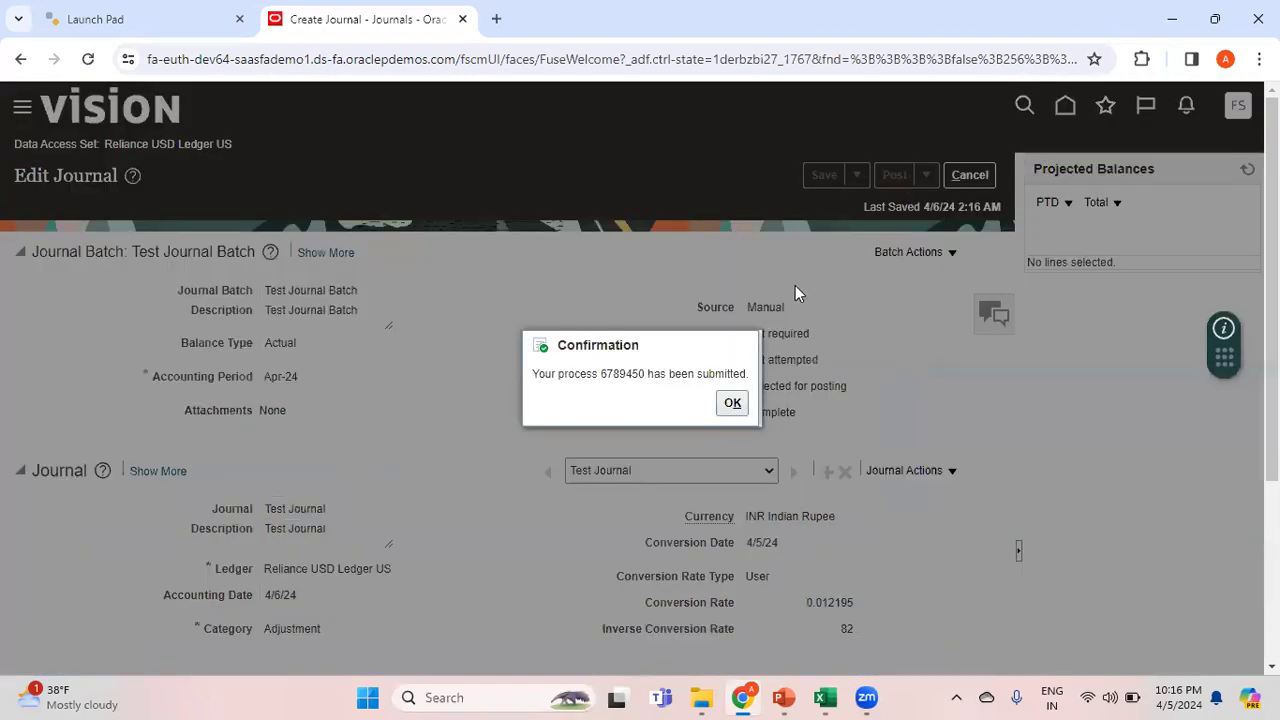
{"action": "left_click", "coordinate": [731, 404]}
{"action": "left_click", "coordinate": [733, 404]}
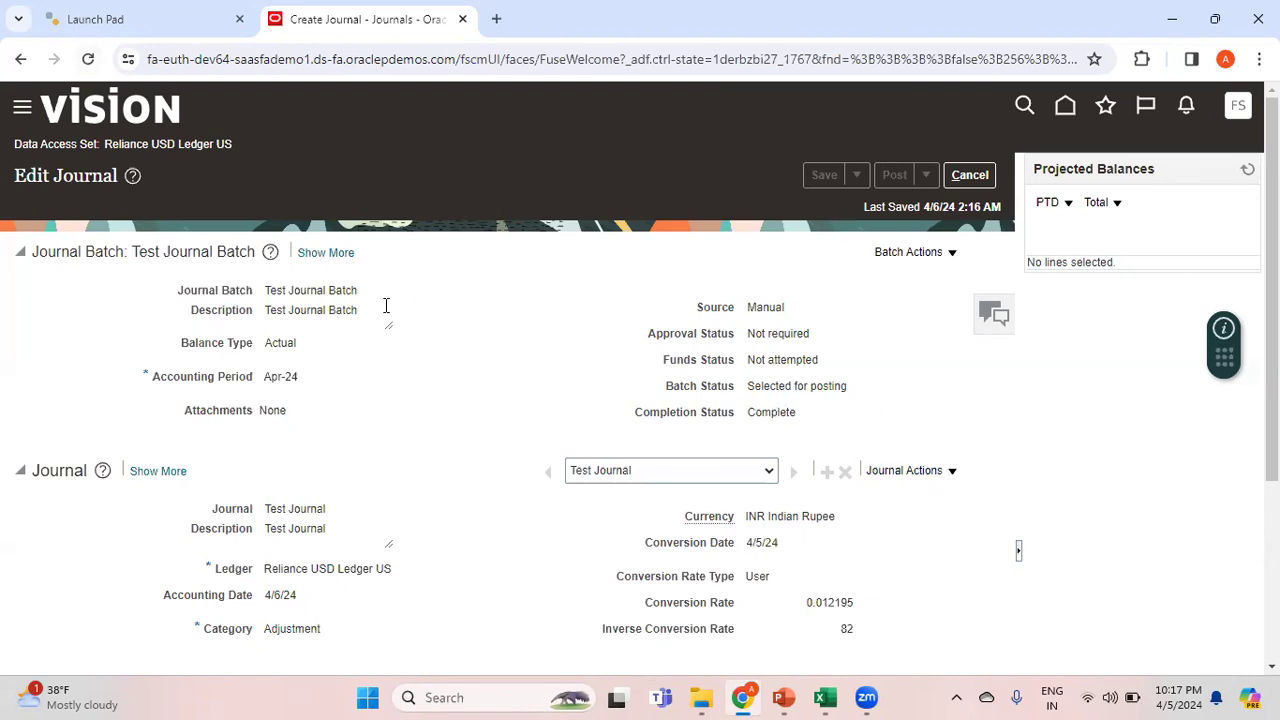
- Reload the journal page to check the batch's posting status, and review the entered and accounted amounts on the journal lines
{"action": "left_click", "coordinate": [88, 59]}
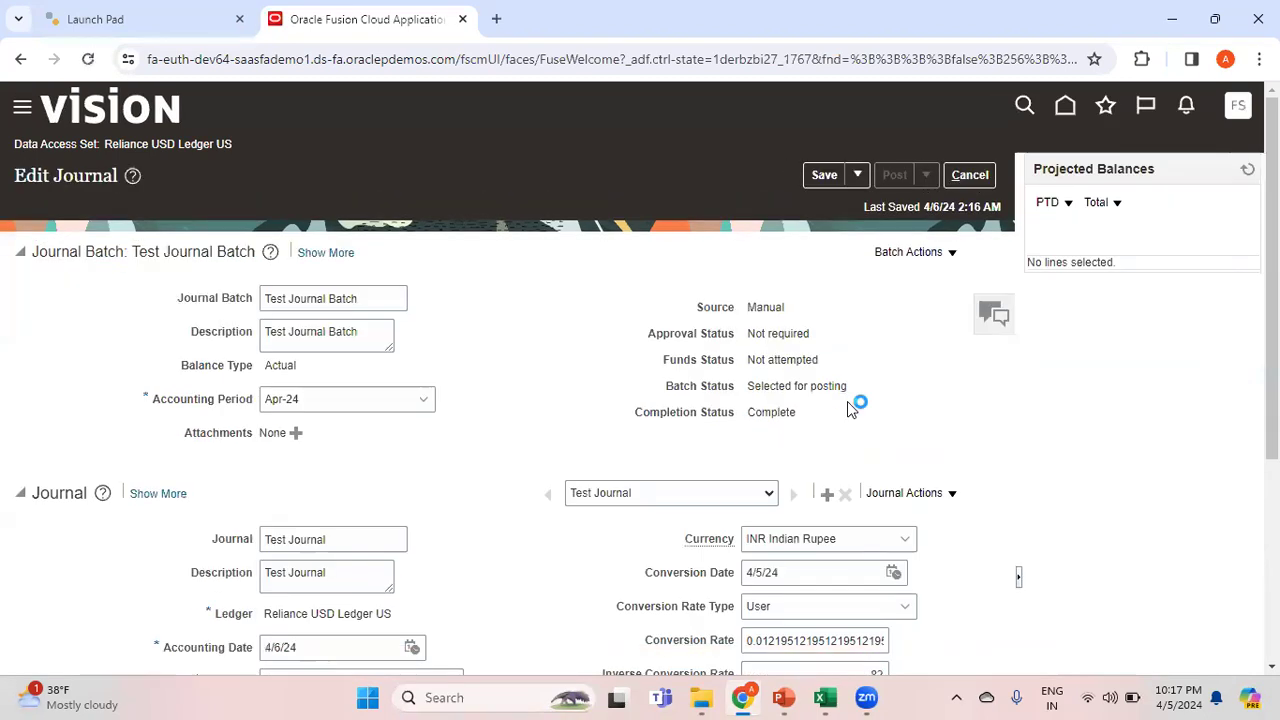
{"action": "left_click_drag", "start_coordinate": [376, 298], "coordinate": [165, 298]}
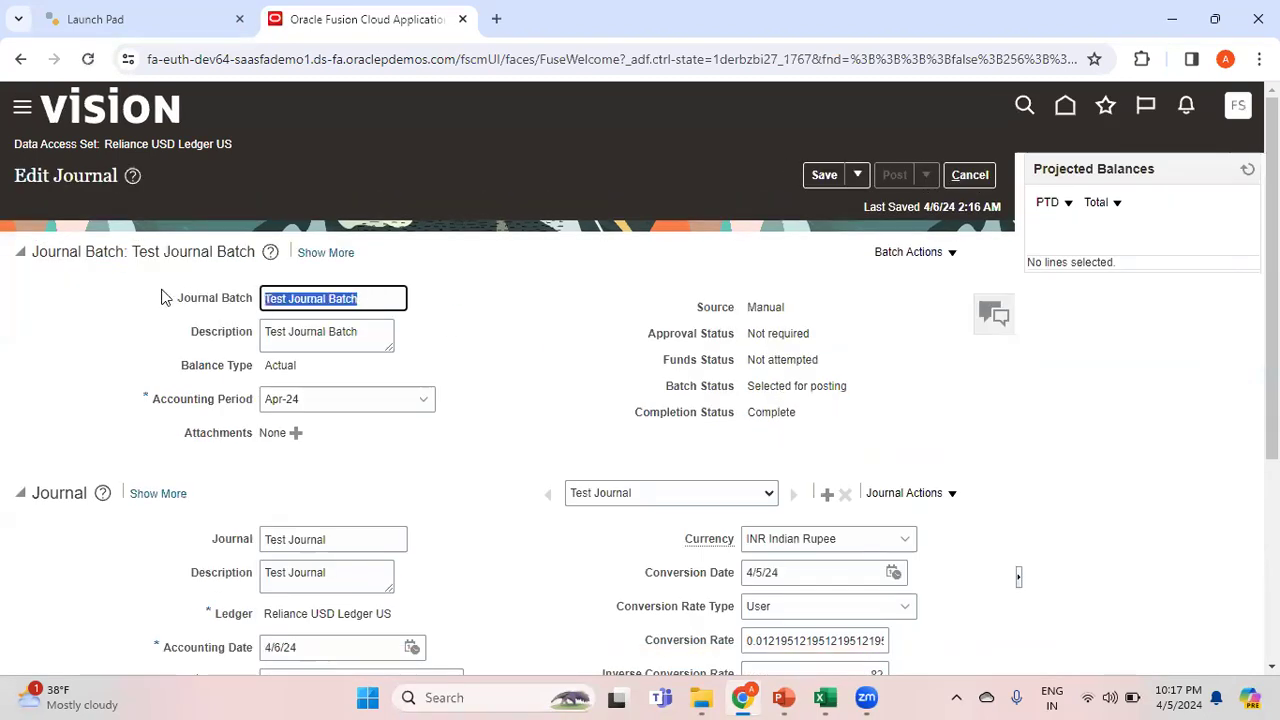
{"action": "left_click", "coordinate": [88, 59]}
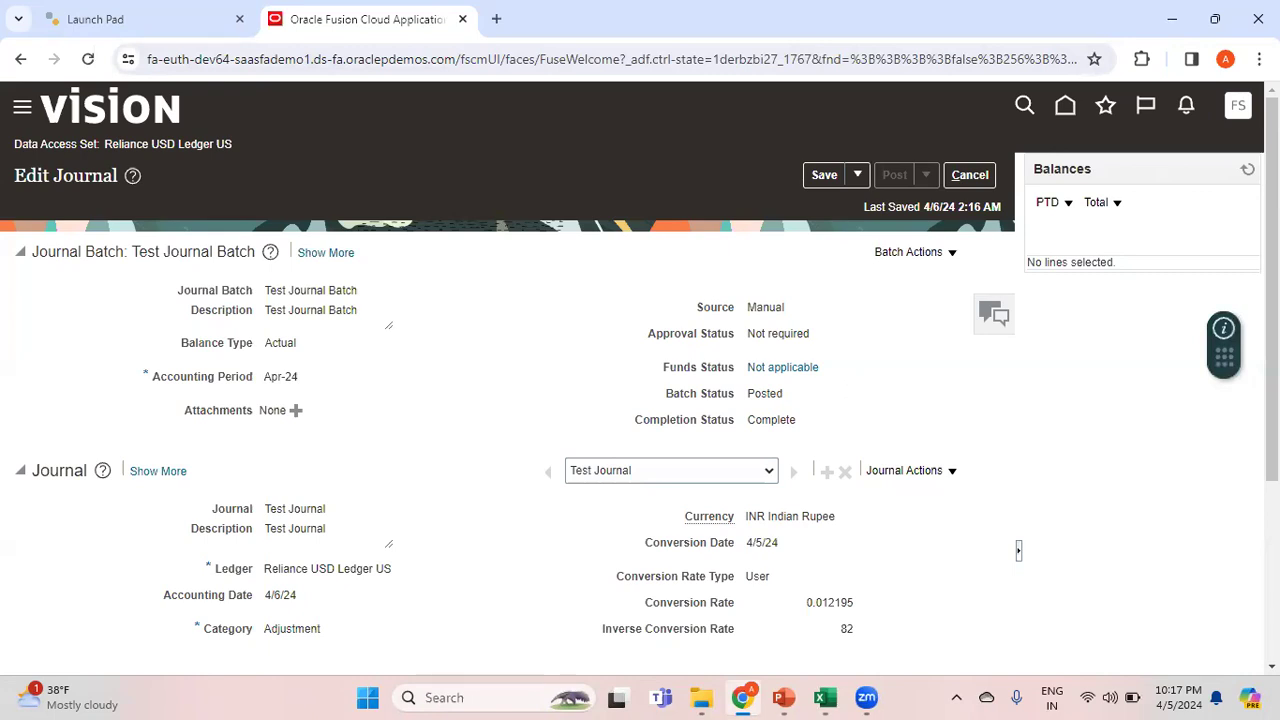
{"action": "scroll", "coordinate": [640, 376], "scroll_direction": "down", "scroll_amount": 3}
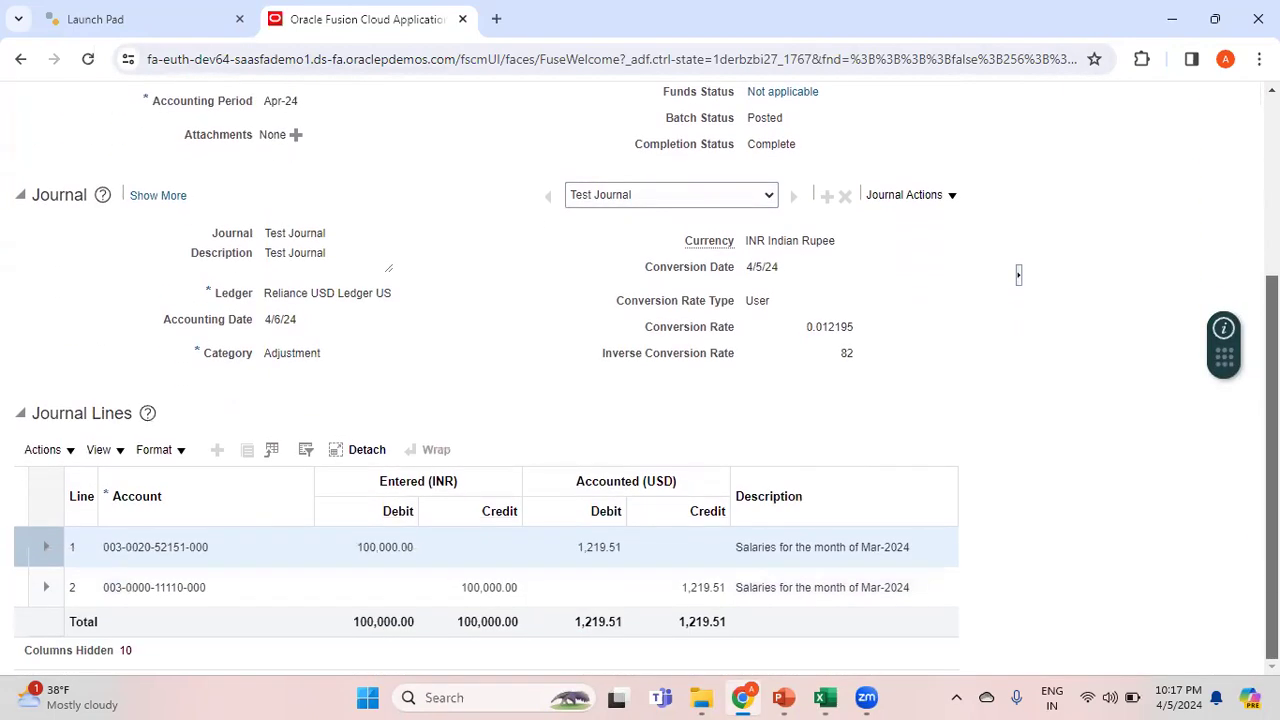
{"action": "scroll", "coordinate": [640, 376], "scroll_direction": "up", "scroll_amount": 3}
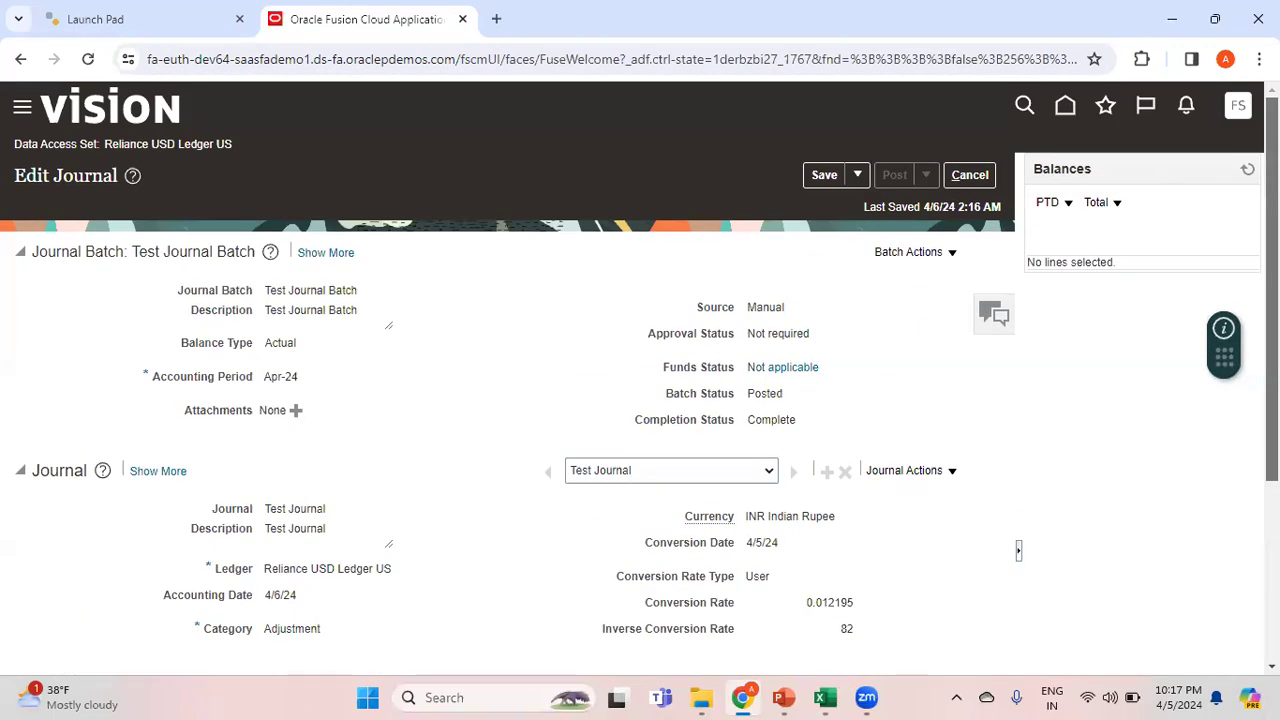